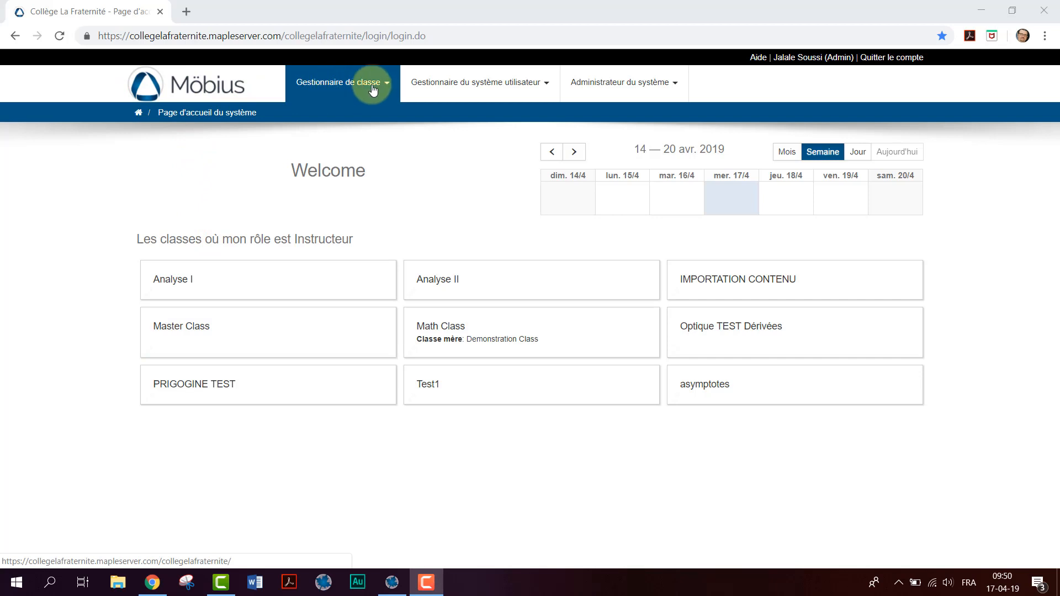
# Step: Open the Test1 class and go to its content repository (Répertoire de contenu)
pyautogui.click(633, 90)
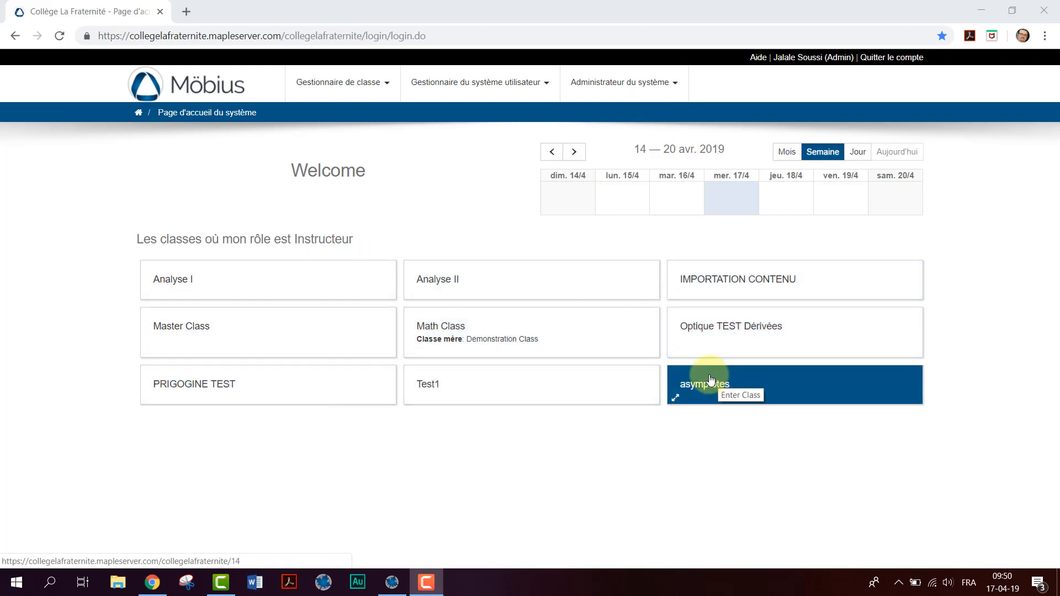
pyautogui.click(522, 390)
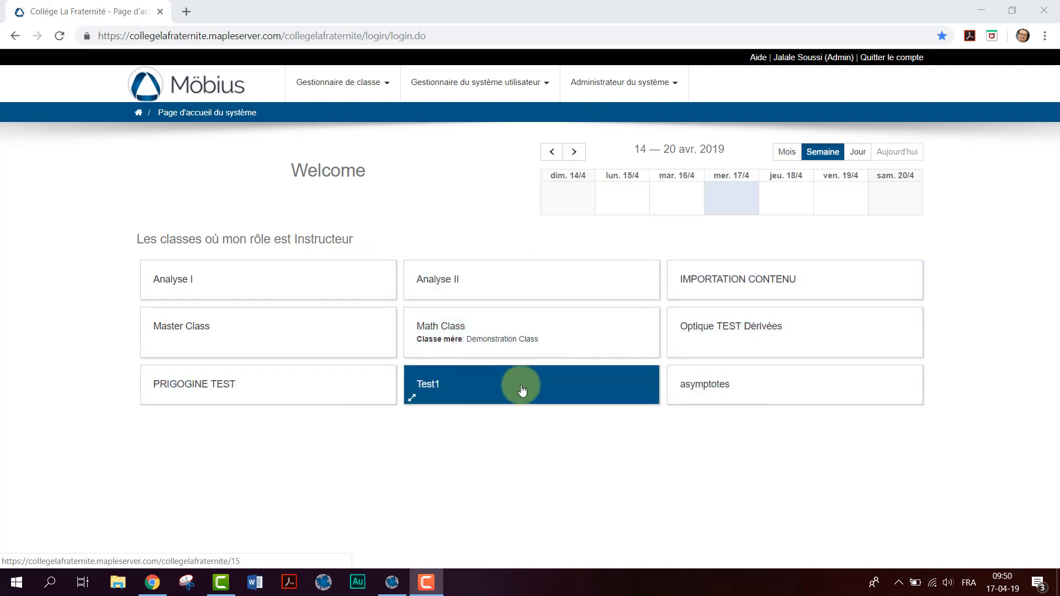
pyautogui.click(468, 390)
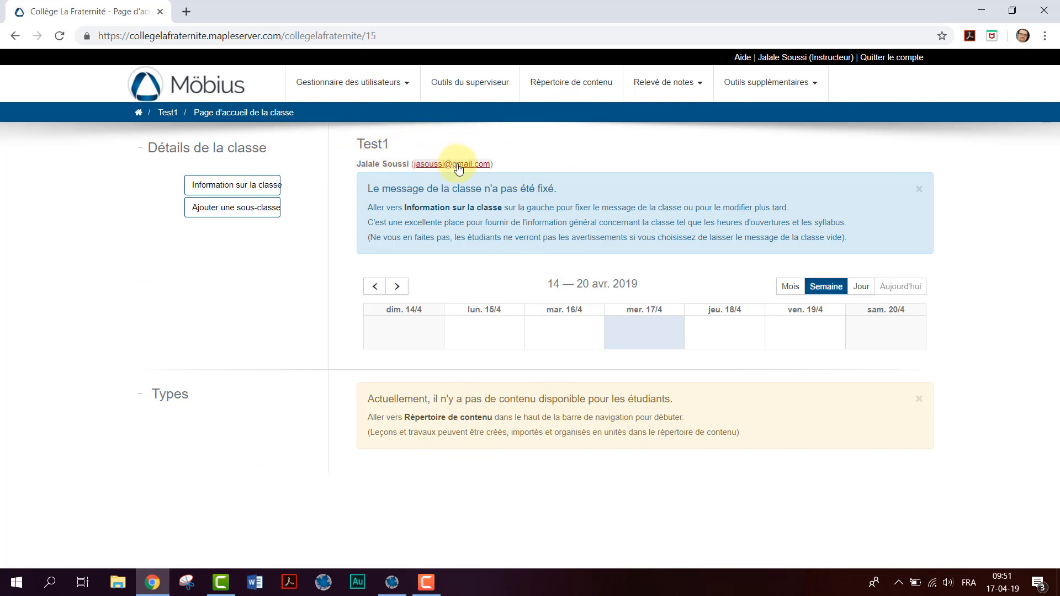
pyautogui.click(577, 86)
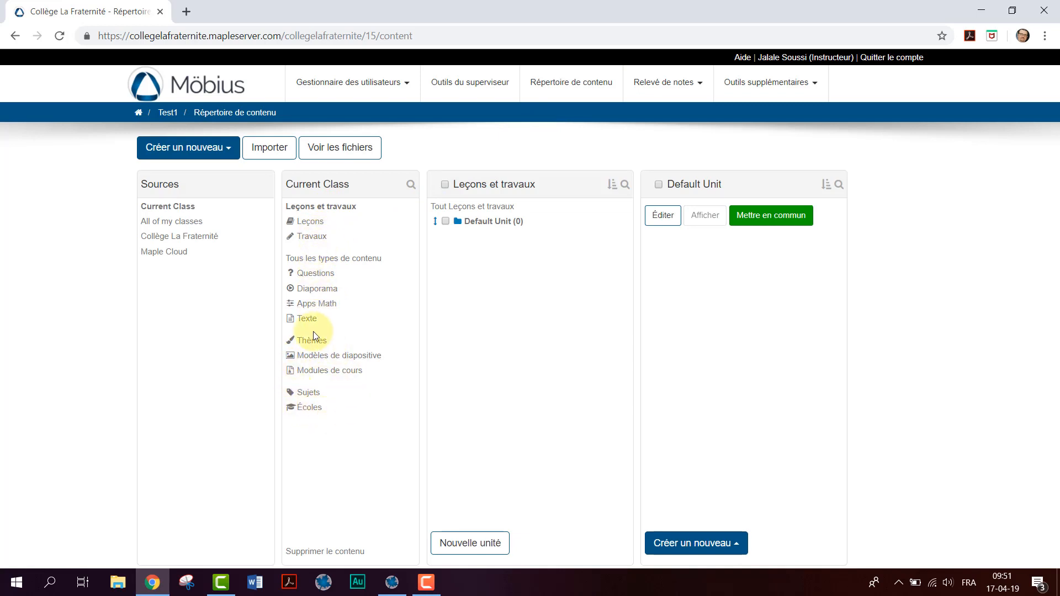
# Step: Create a new Question/Texte item among the current class's questions
pyautogui.click(318, 273)
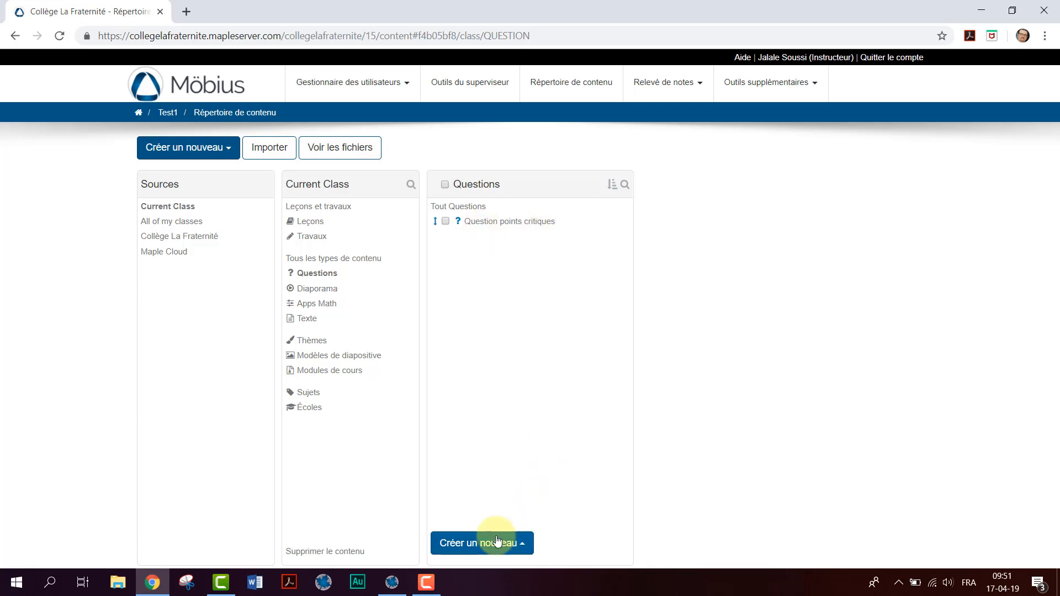
pyautogui.click(523, 545)
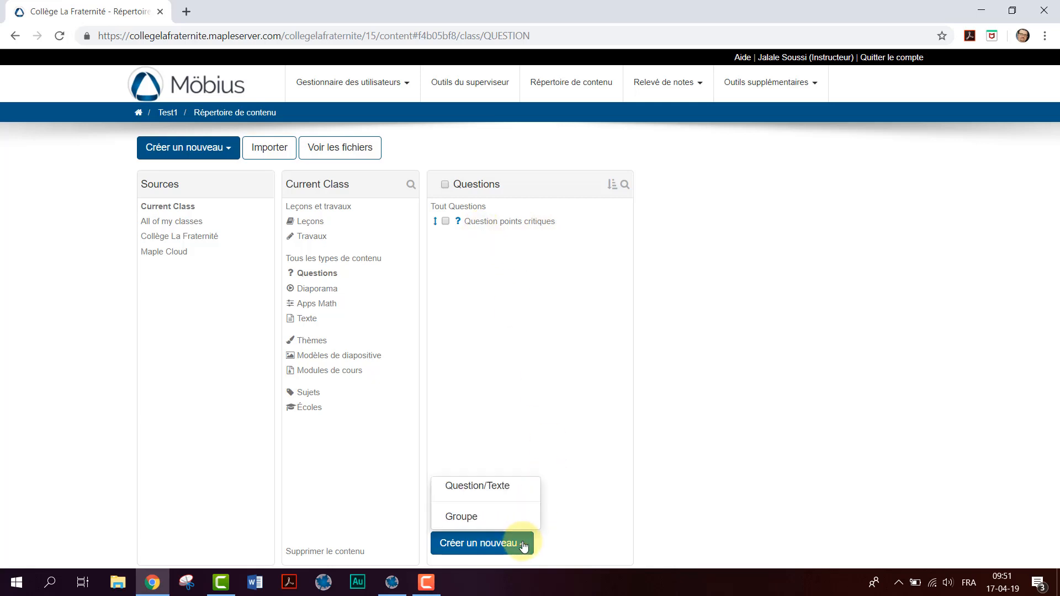
pyautogui.click(492, 490)
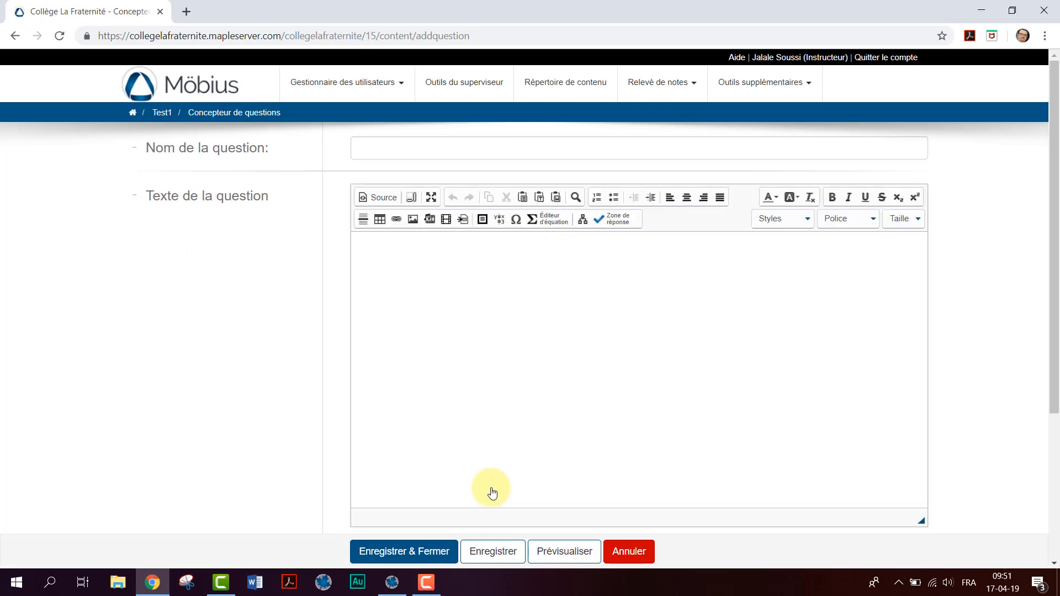
# Step: Name the question "Question Dérivées trigonométriques"
pyautogui.click(368, 151)
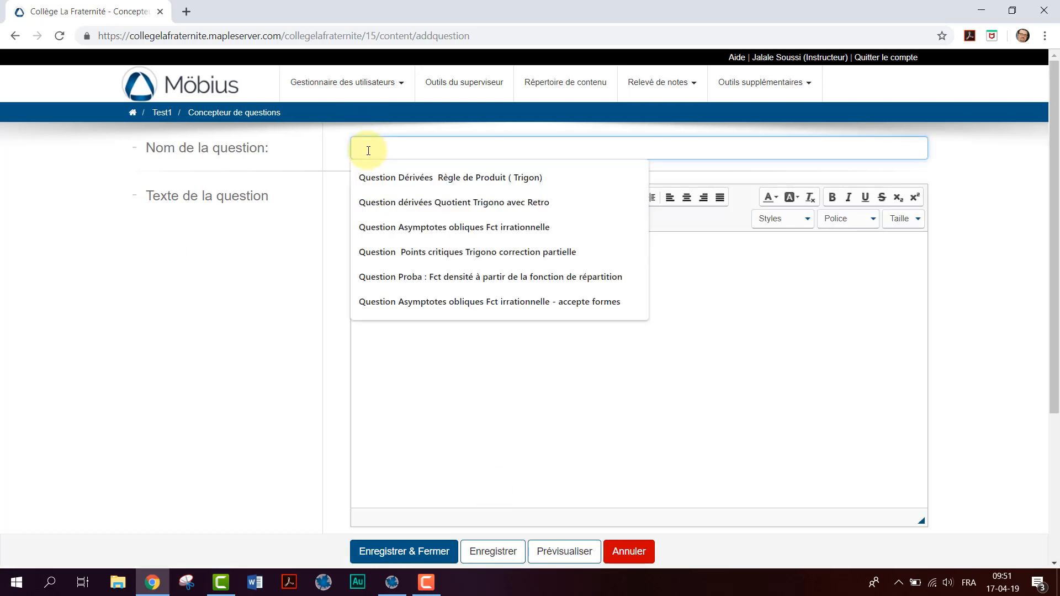
pyautogui.write('Question')
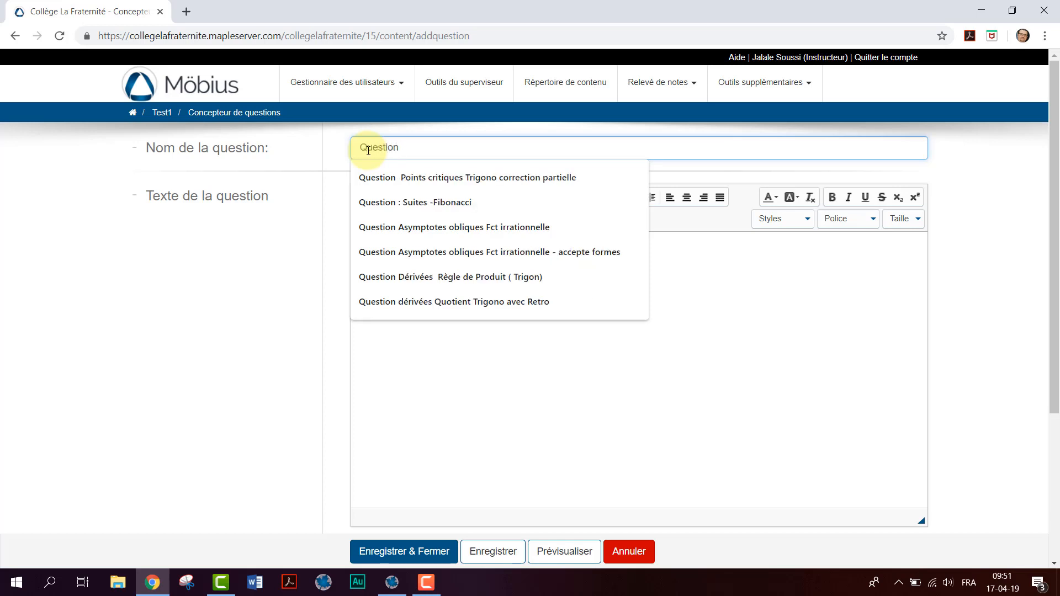
pyautogui.write(' Dérivées trigonométriques')
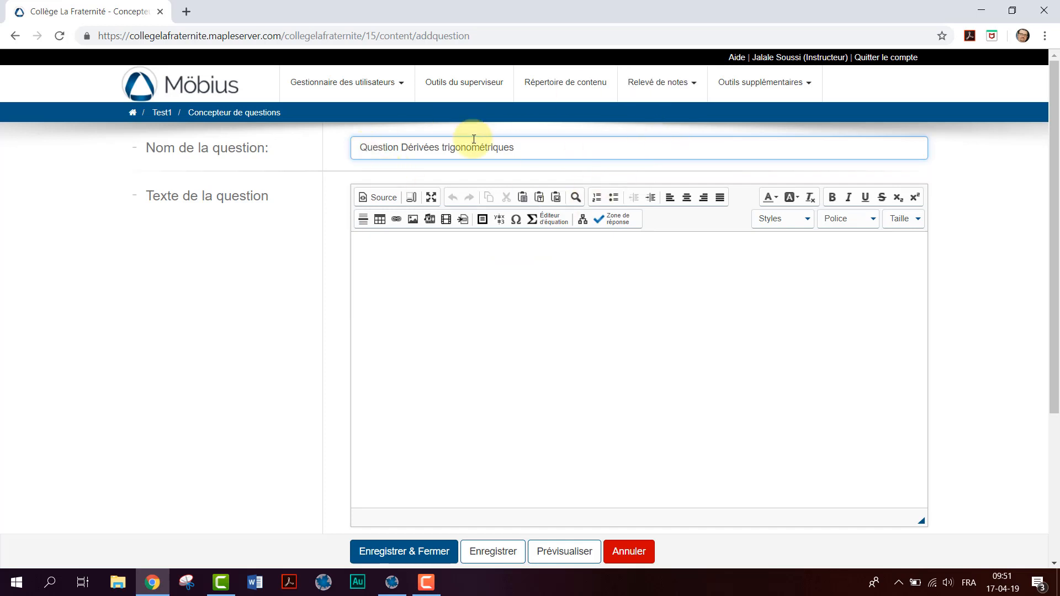
# Step: Write the question text "Calculer la dérivée de la fonction f définie par :" and compose the equation f(x) = 2 sin(x) + cos(2 x)
pyautogui.click(451, 256)
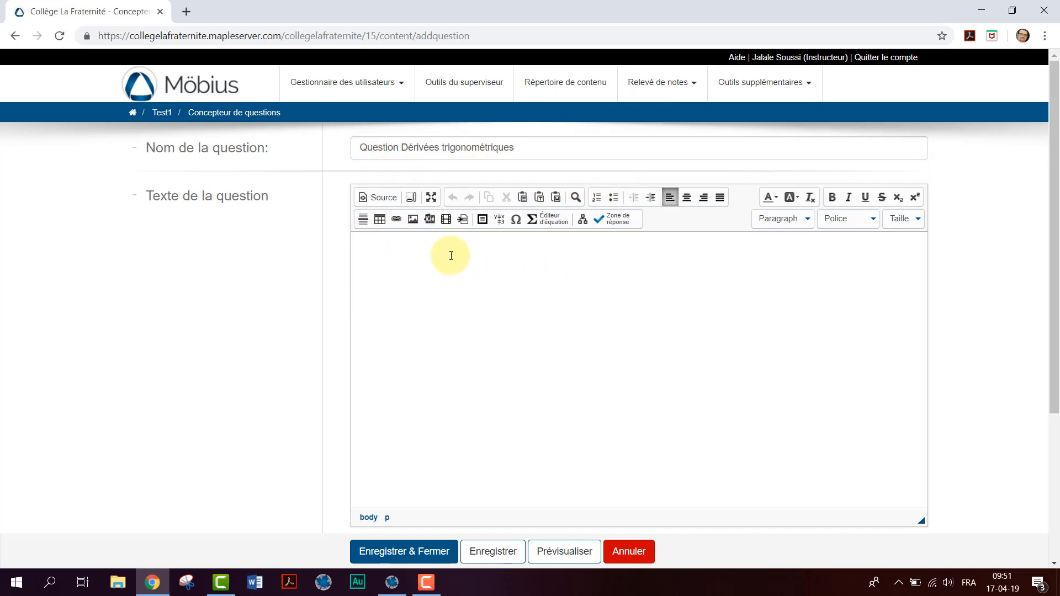
pyautogui.write('Calculer la dérivée de la fonction f définie par :')
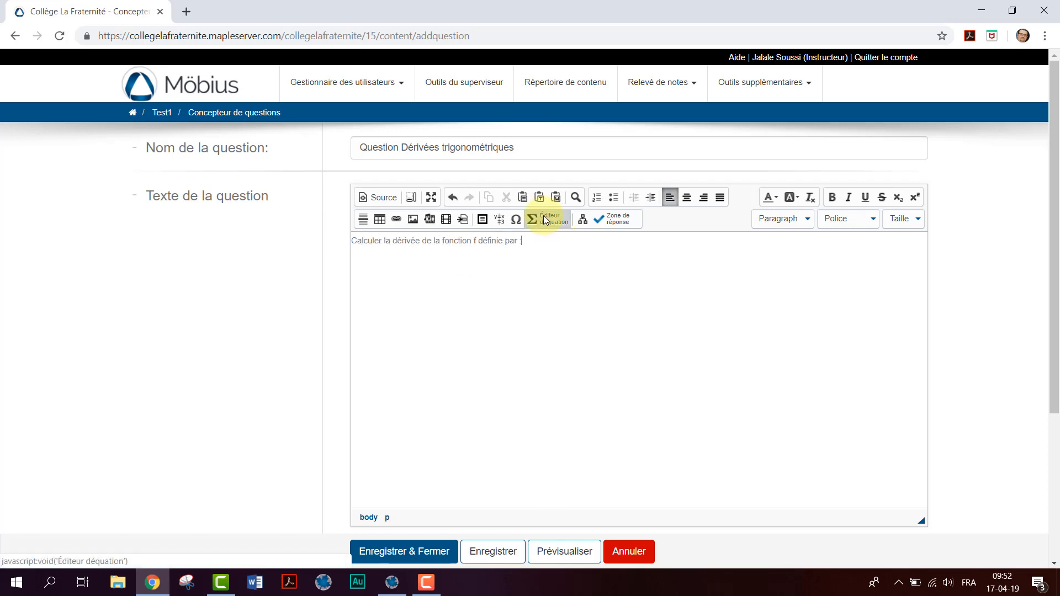
pyautogui.click(544, 219)
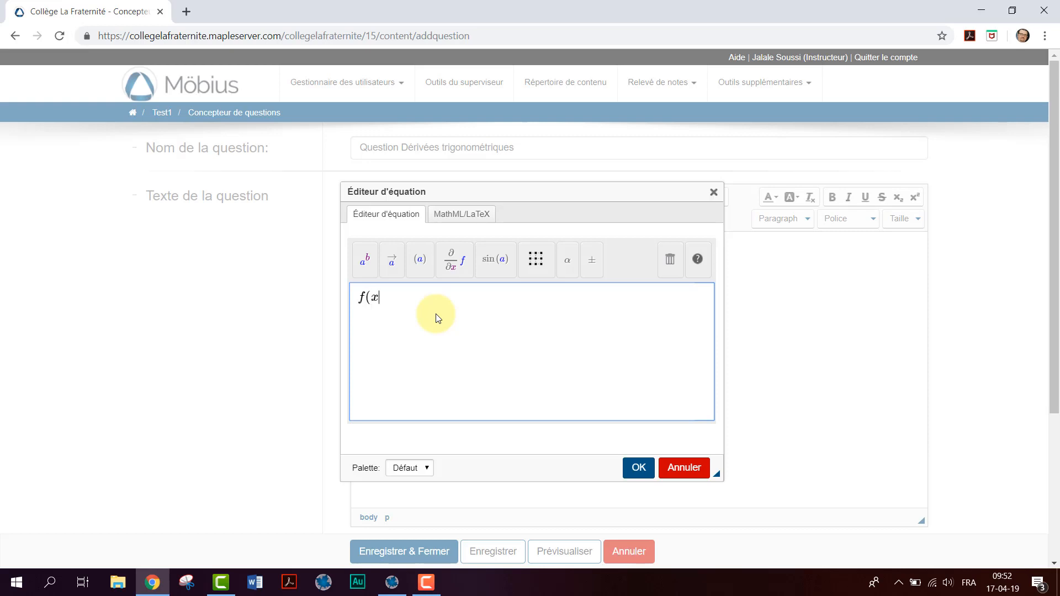
pyautogui.write('f(x) = 2 sin(x) + cos(2 x')
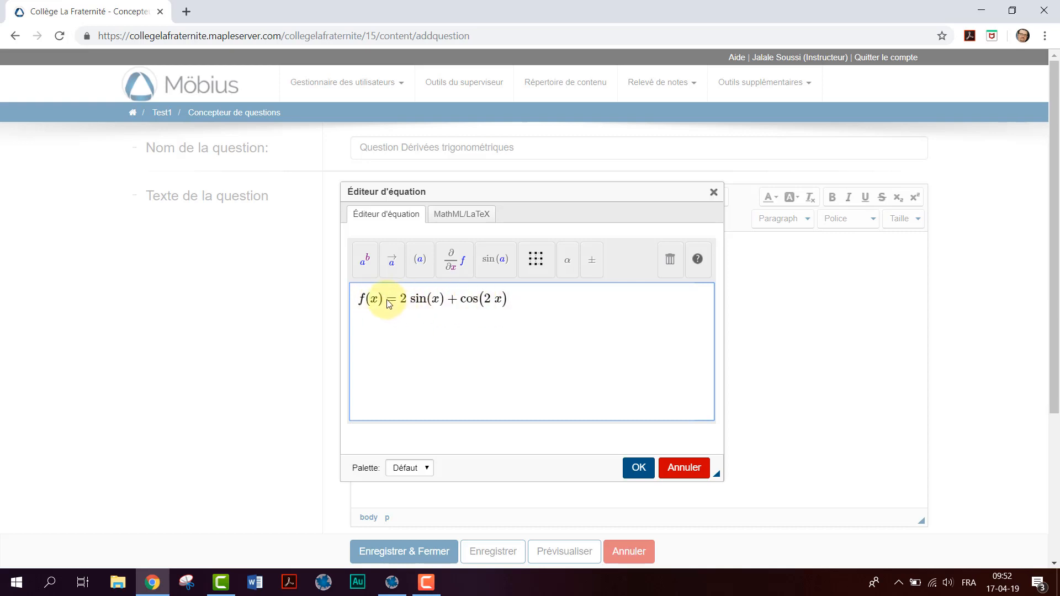
# Step: Examine the equation editor's palettes for exponents, accents, brackets, calculus, trigonometry, matrices, Greek letters, operators, arrows and special symbols
pyautogui.click(362, 258)
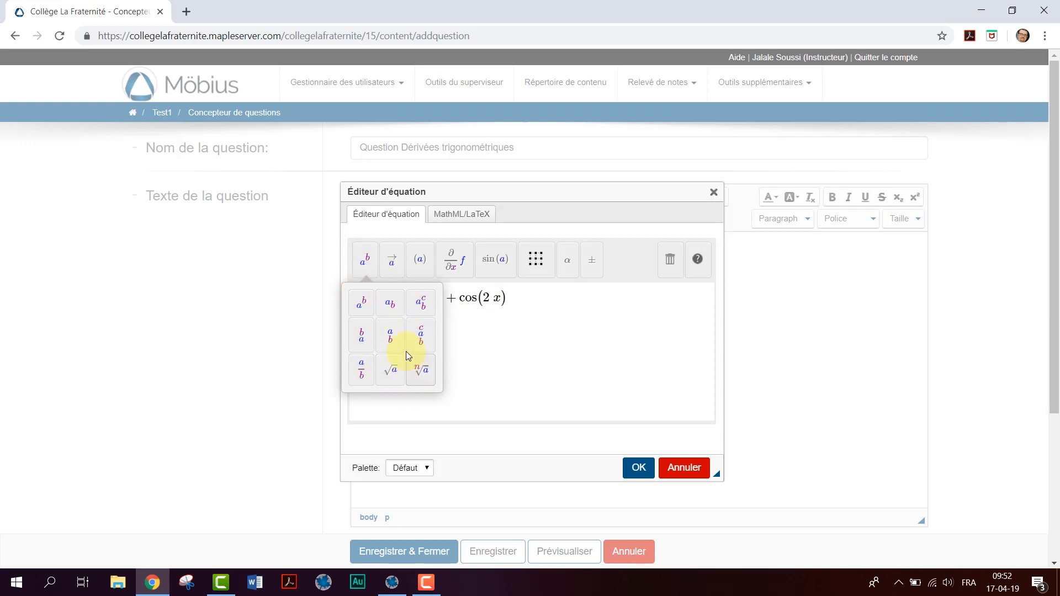
pyautogui.click(396, 266)
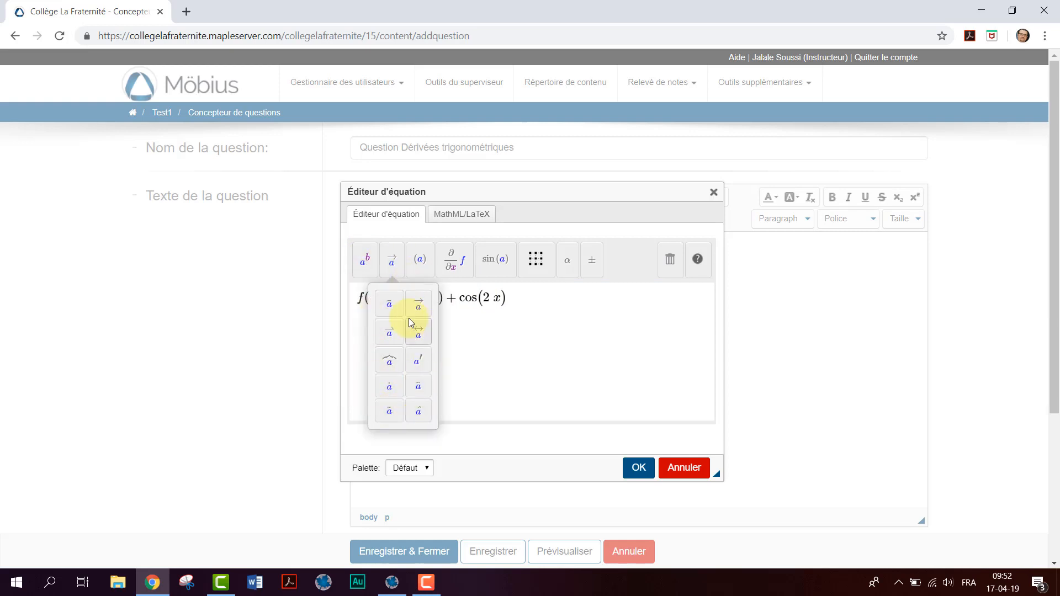
pyautogui.click(423, 265)
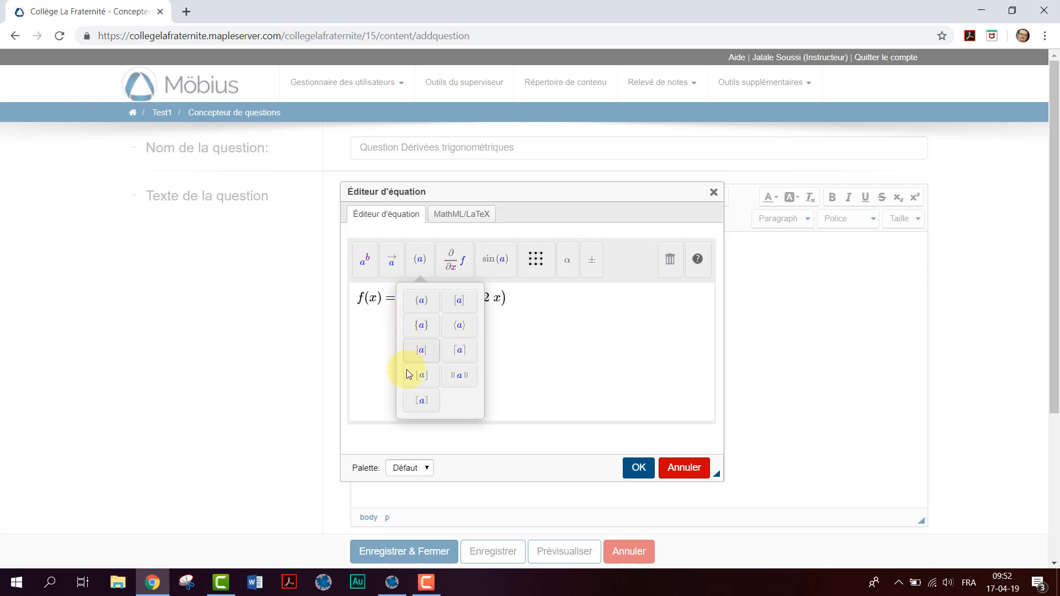
pyautogui.click(453, 264)
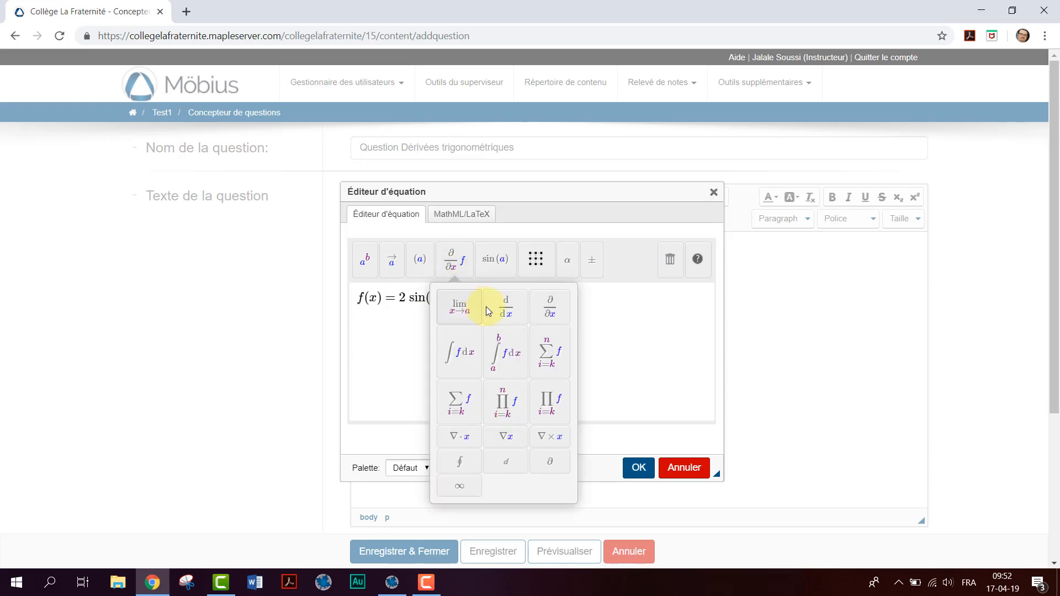
pyautogui.click(492, 266)
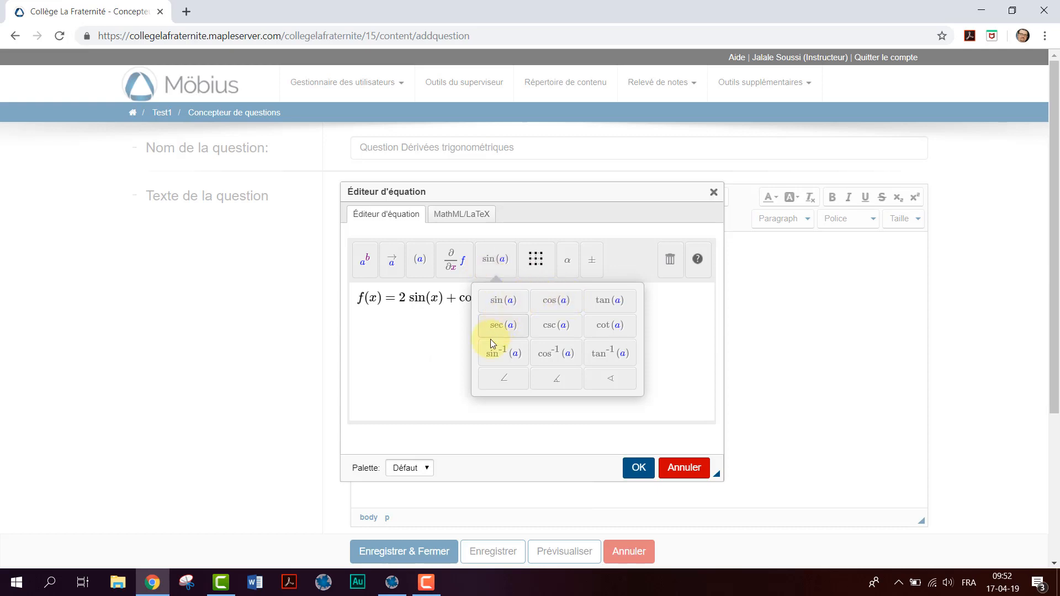
pyautogui.click(536, 261)
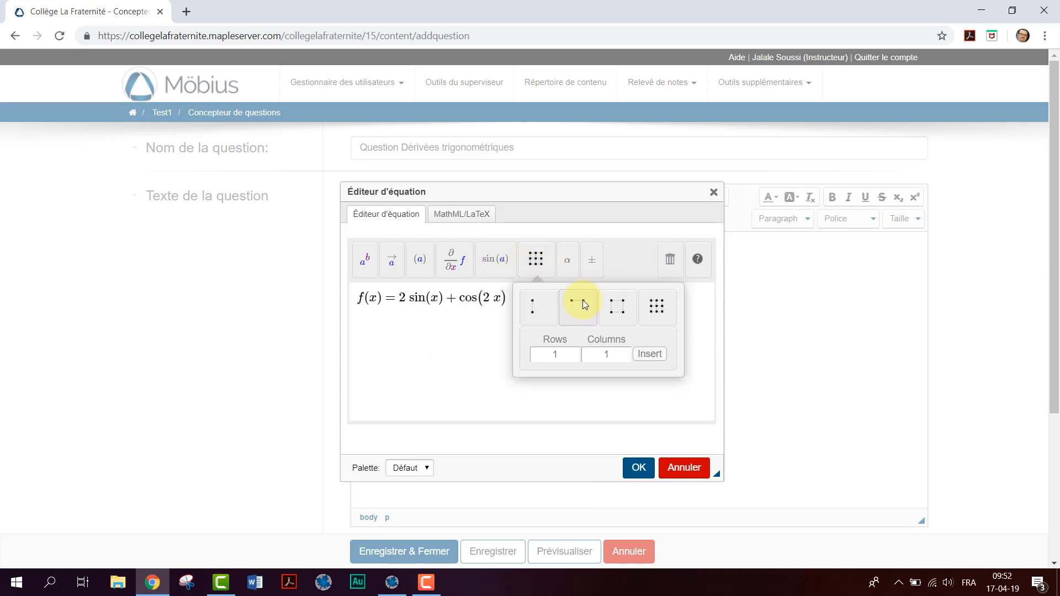
pyautogui.click(565, 266)
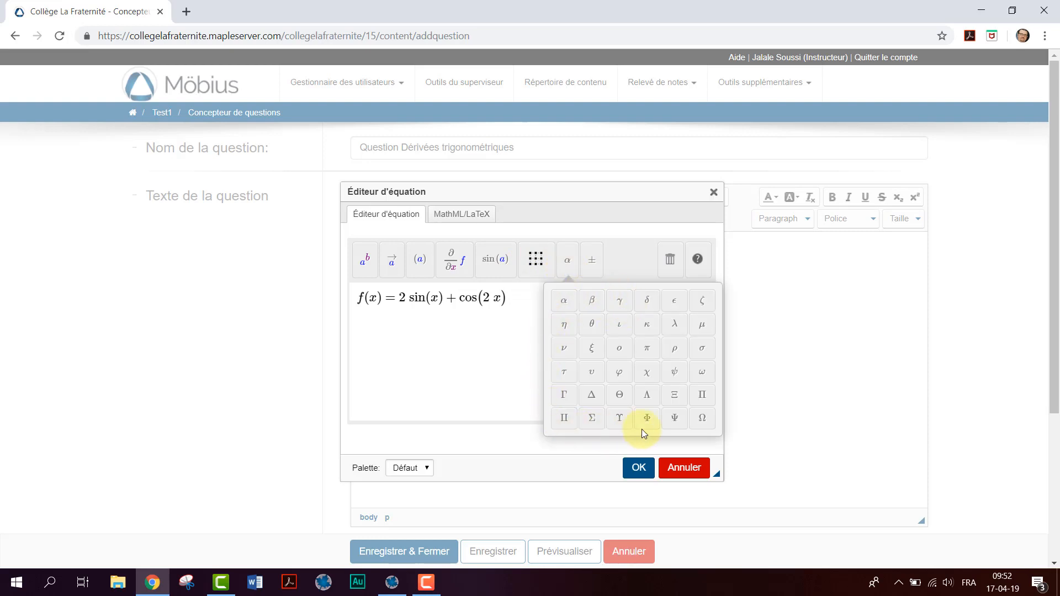
pyautogui.click(589, 270)
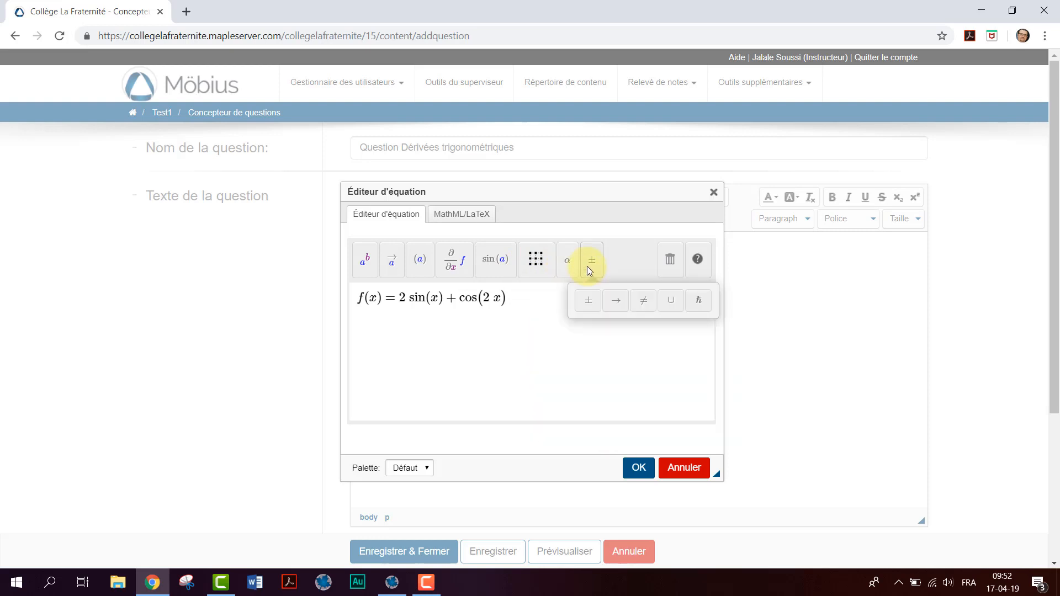
pyautogui.click(590, 307)
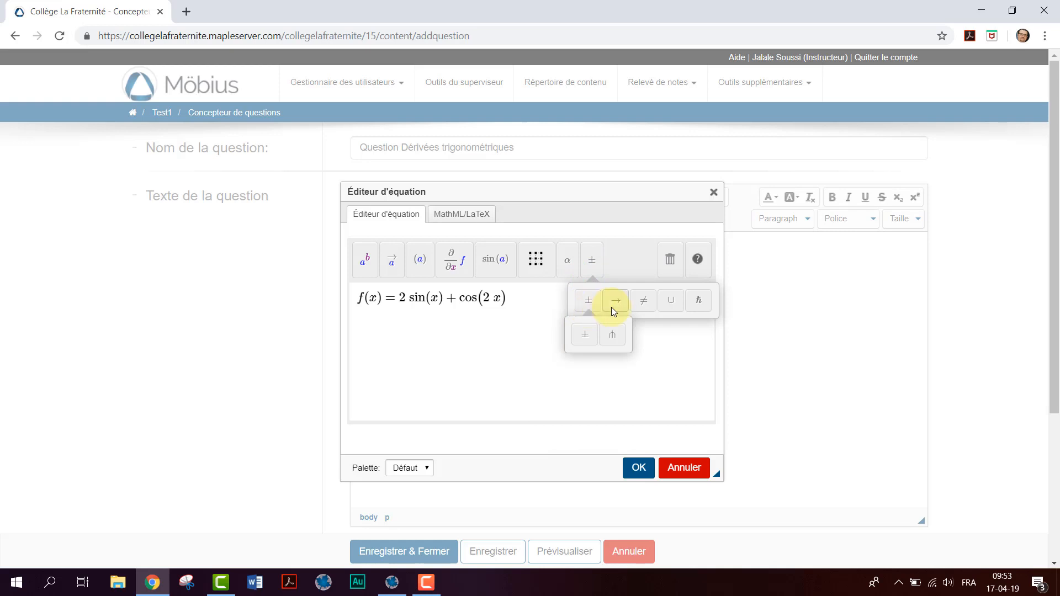
pyautogui.click(613, 307)
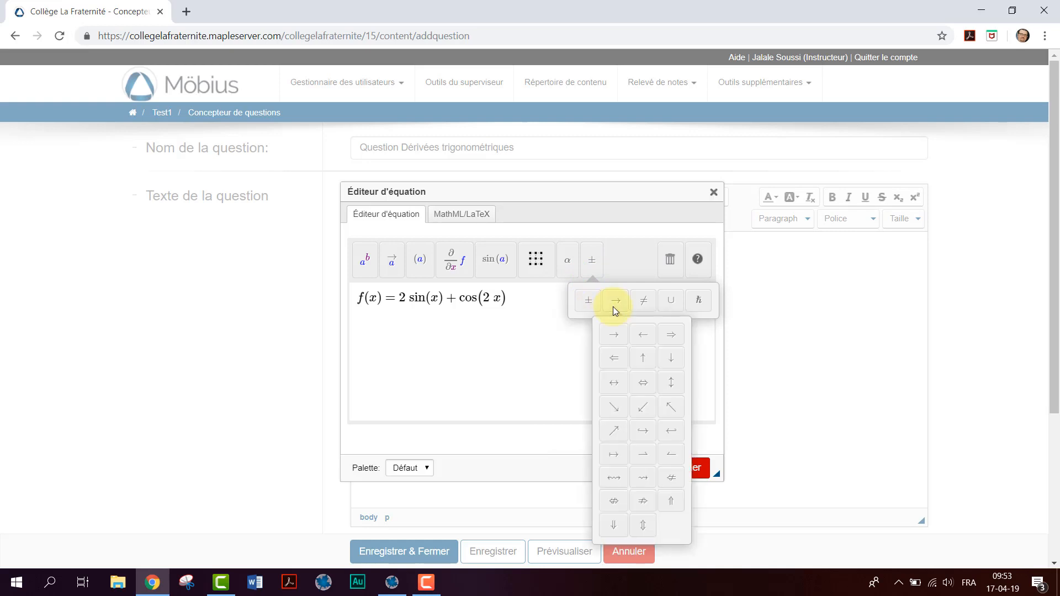
pyautogui.click(644, 303)
pyautogui.click(672, 302)
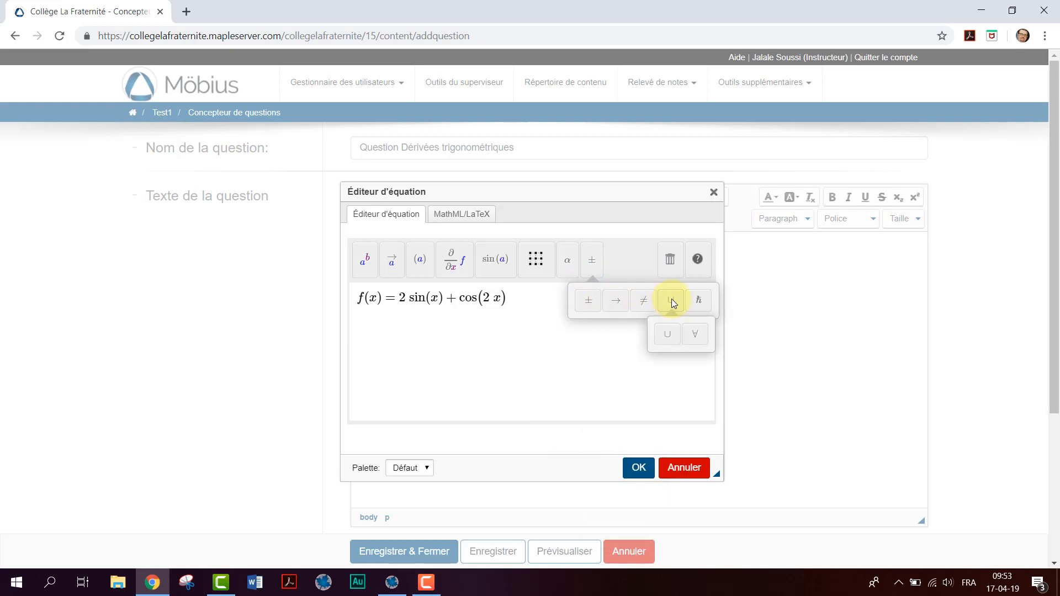
pyautogui.click(701, 302)
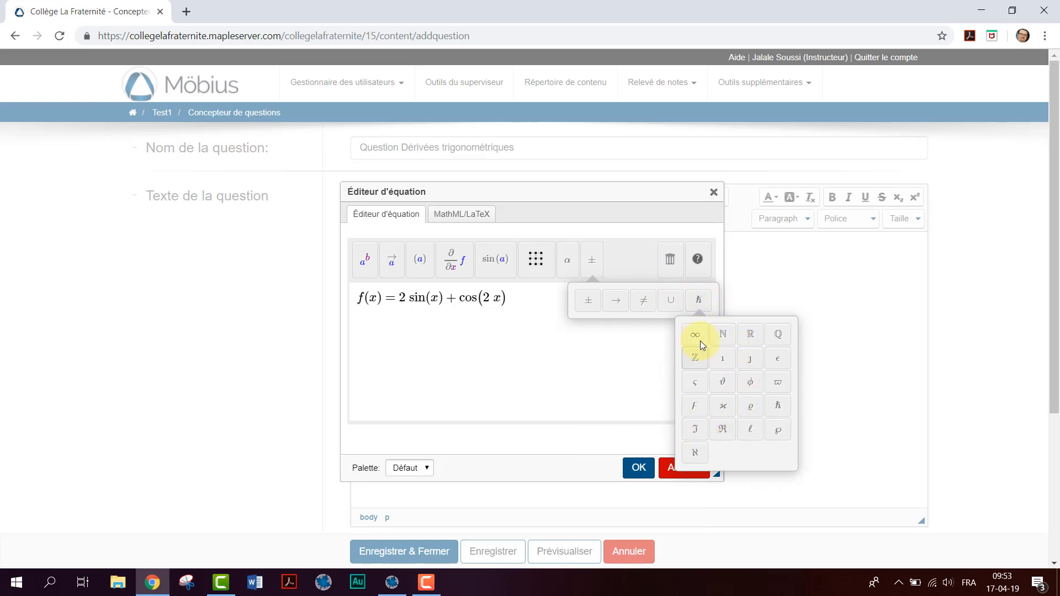
# Step: Insert the composed equation at the end of the question text and place the cursor below it
pyautogui.click(712, 192)
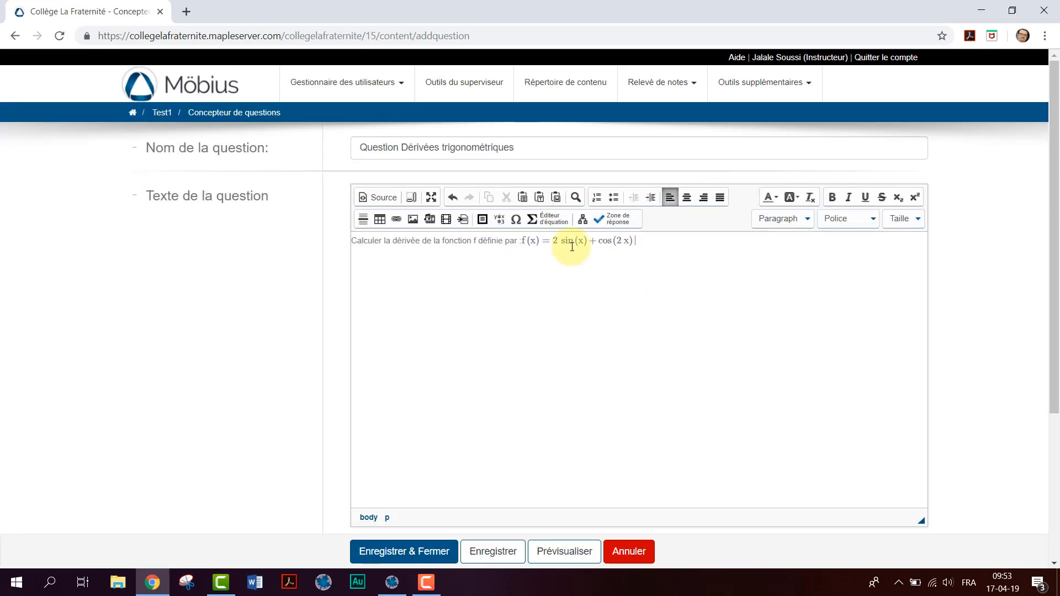
pyautogui.click(572, 243)
pyautogui.click(546, 372)
# Step: Define the question's algorithm with $f=maple("2*sin(x)+cos(2*x)"); and $sol=maple("diff($f,x)"); on separate lines
pyautogui.scroll(-3, 547, 371)
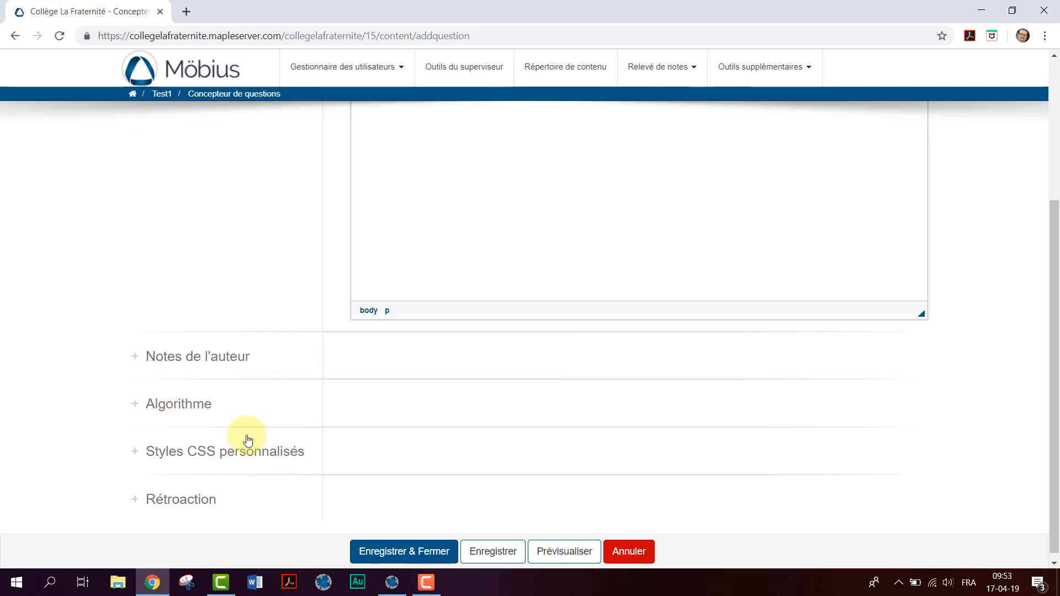
pyautogui.click(195, 393)
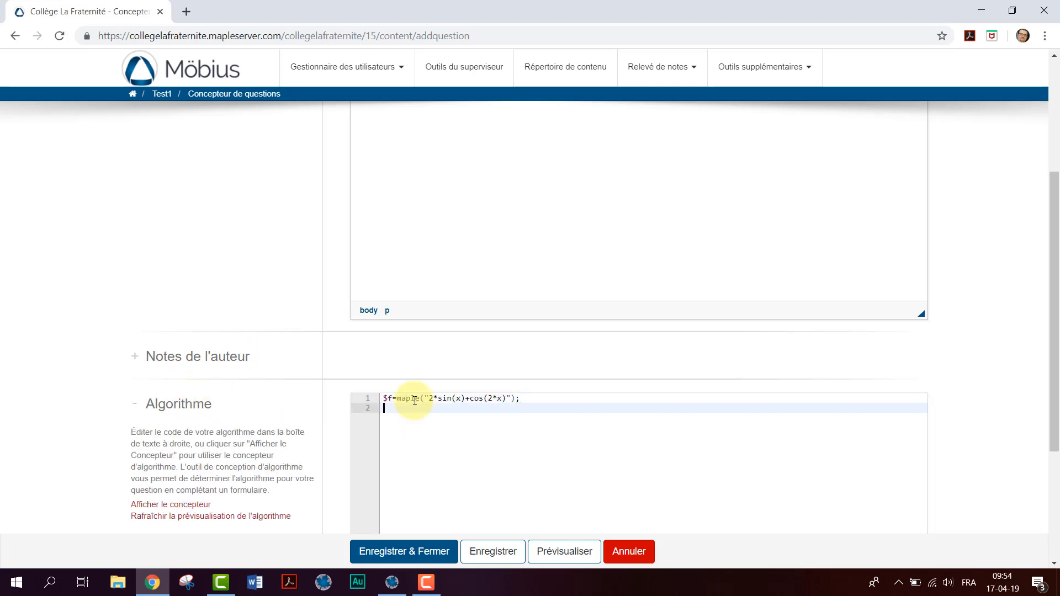
pyautogui.write('$sol=maple("diff(')
pyautogui.write('$f,x)");')
pyautogui.scroll(-1, 414, 400)
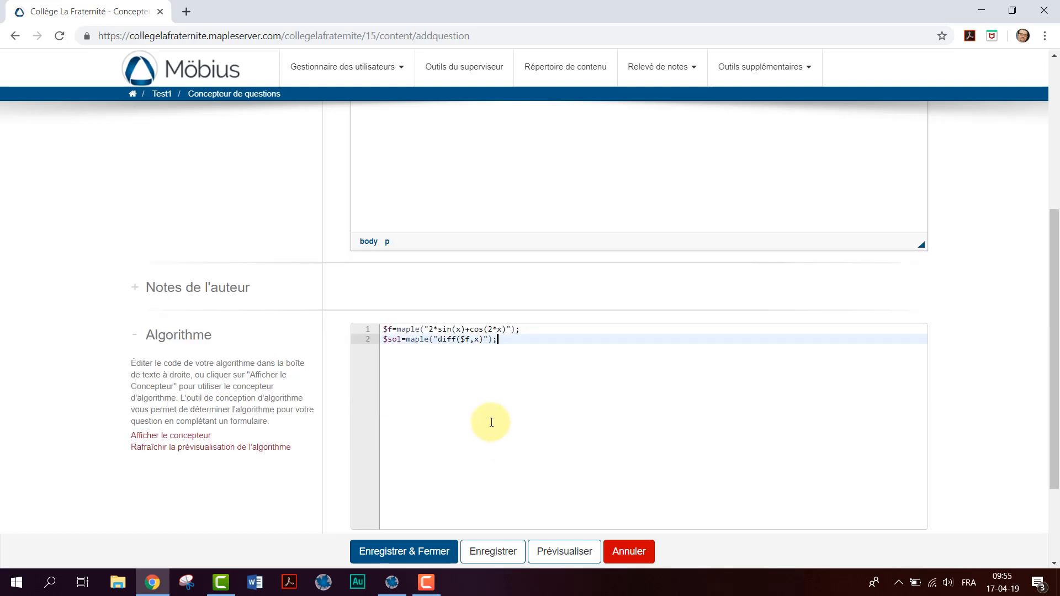
# Step: Start a response area of type Correction par Maple below the question text and set its answer to $sol
pyautogui.scroll(3, 491, 423)
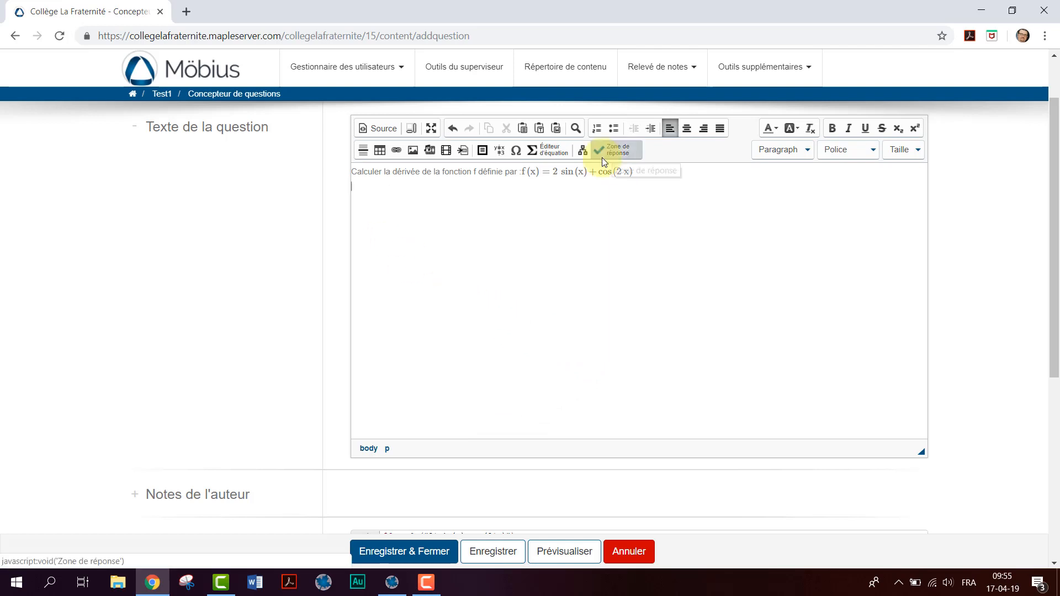
pyautogui.click(621, 154)
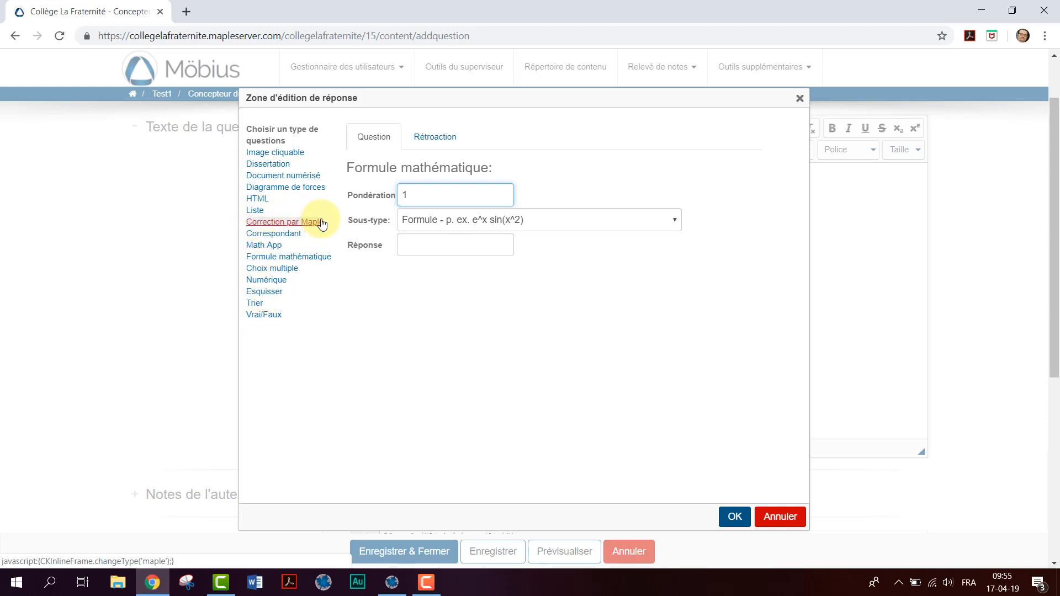
pyautogui.click(292, 223)
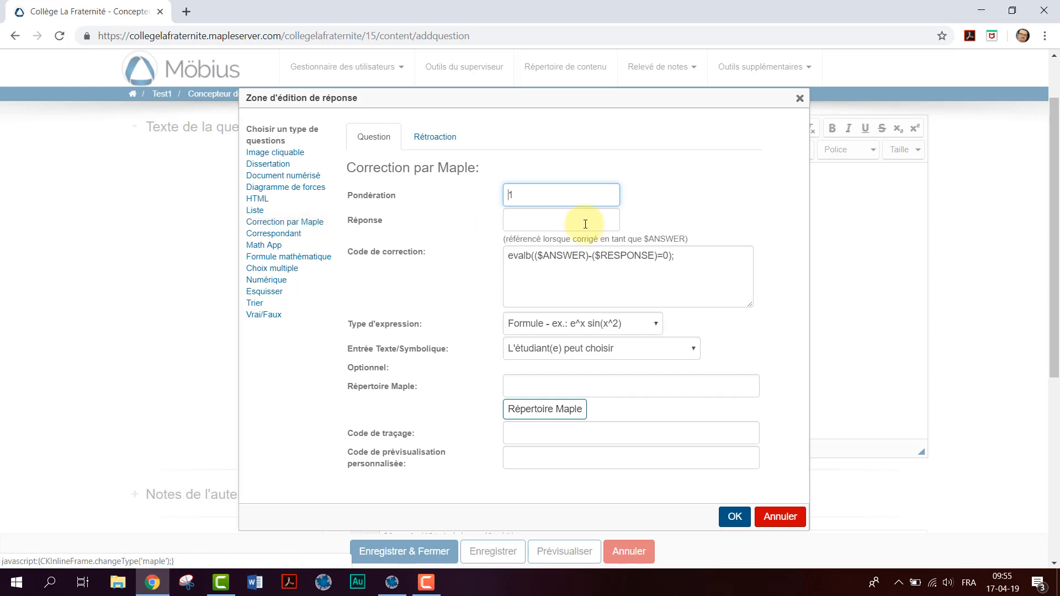
pyautogui.click(513, 220)
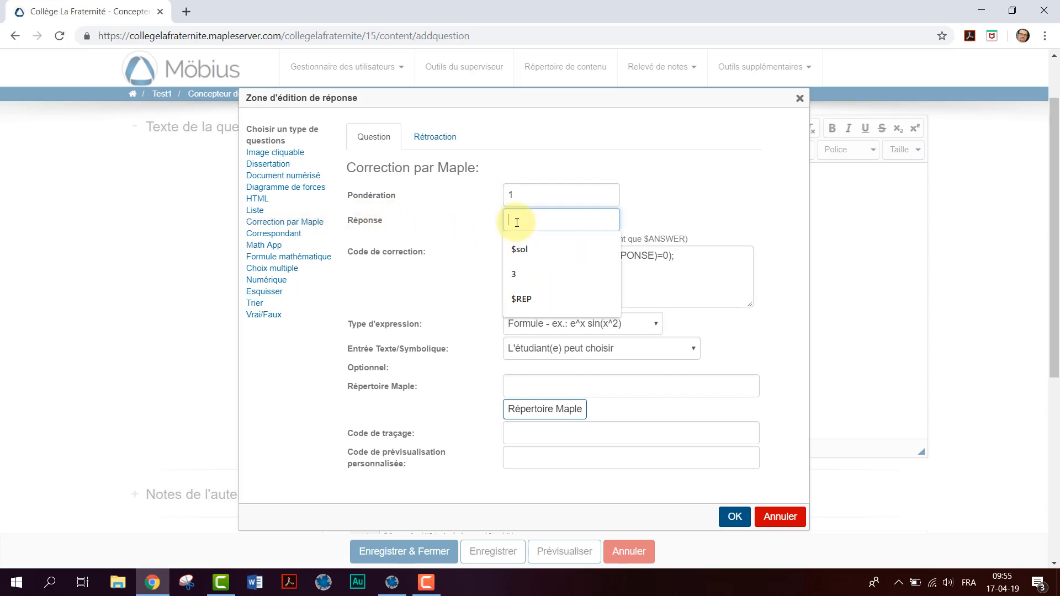
pyautogui.click(526, 251)
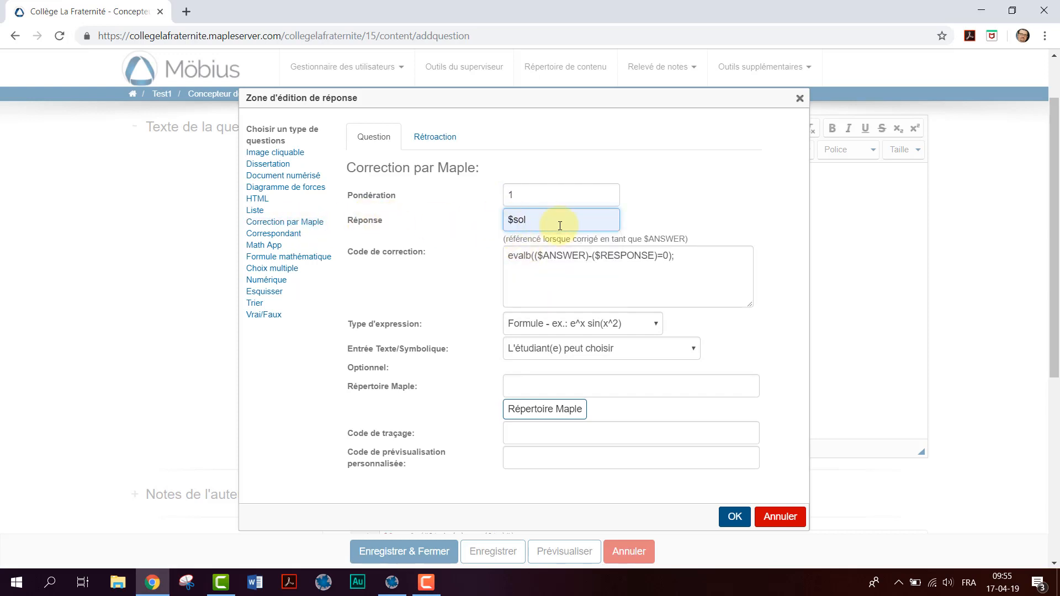
# Step: Wrap the answer difference in simplify so the grading code reads evalb(simplify(($ANSWER)-($RESPONSE))=0);
pyautogui.click(535, 256)
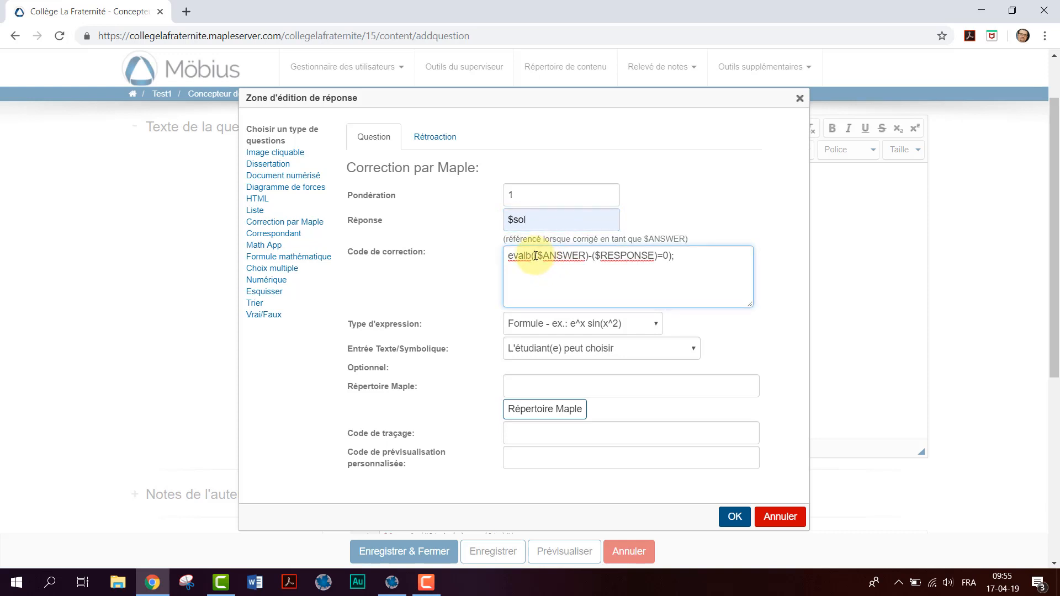
pyautogui.write('simplify(')
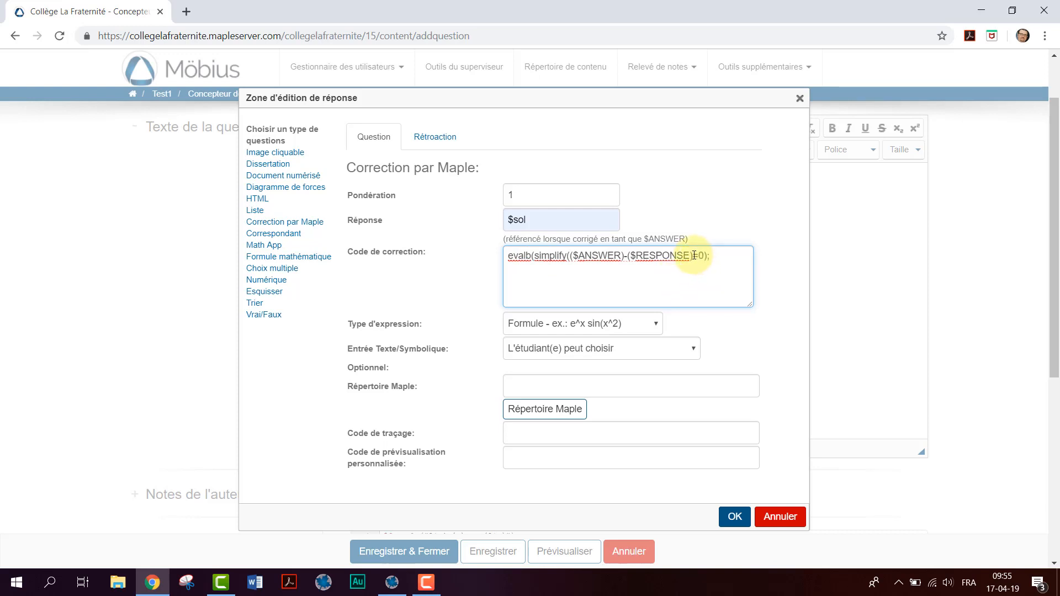
pyautogui.write('))')
# Step: Set the expression type to Syntaxe Maple and the entry mode to Entrée sous forme de symbole seulement, and validate the response area
pyautogui.click(657, 325)
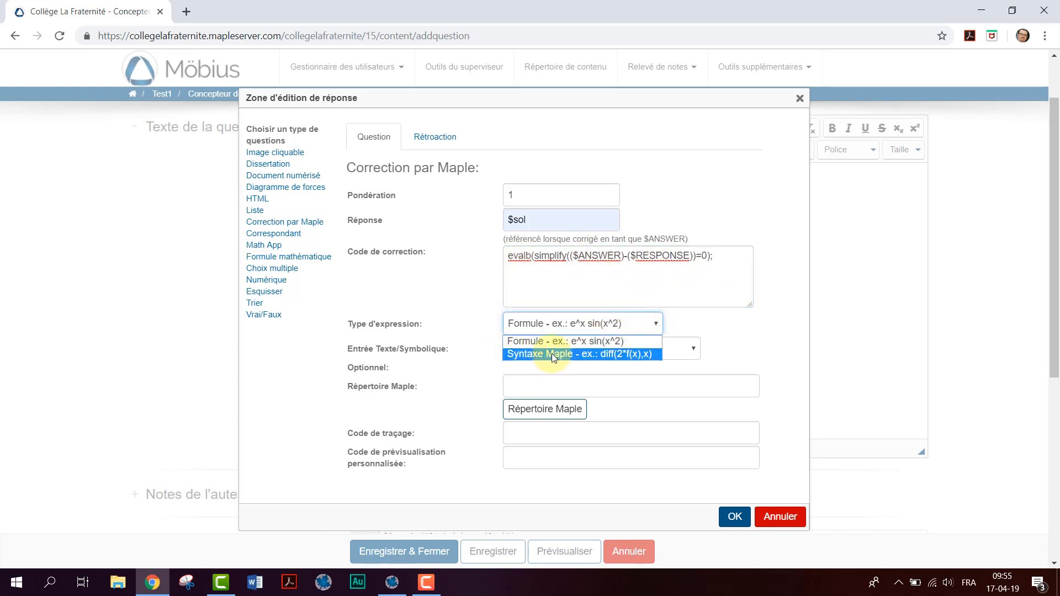
pyautogui.click(573, 354)
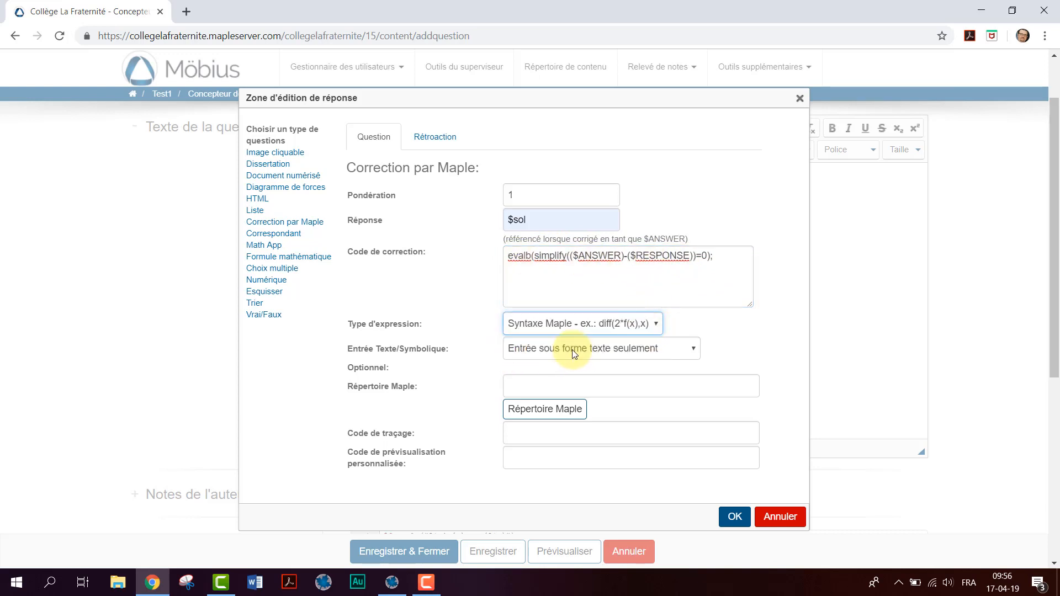
pyautogui.click(694, 349)
pyautogui.click(650, 379)
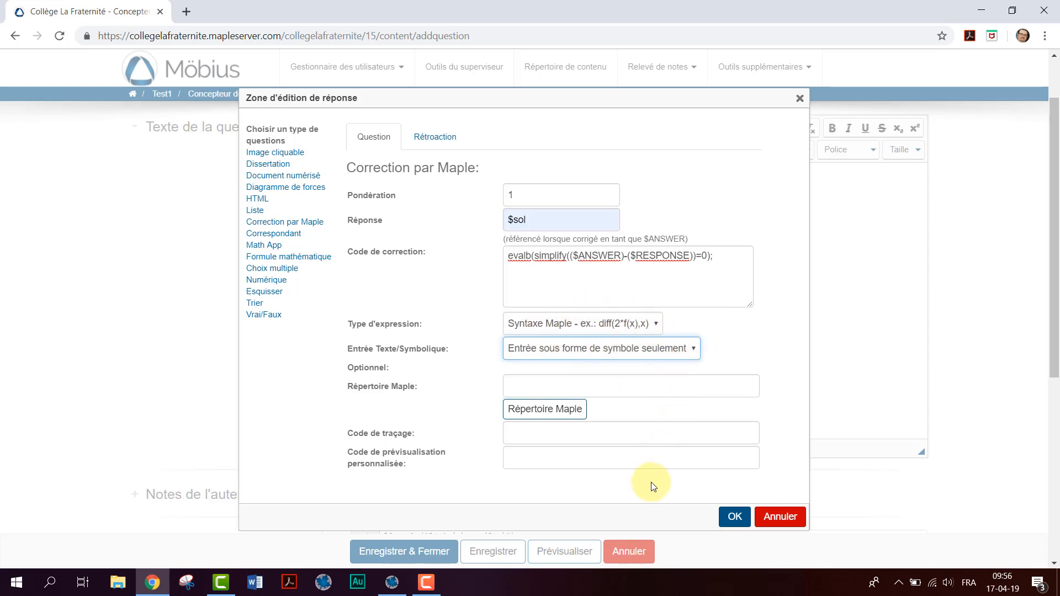
pyautogui.click(722, 518)
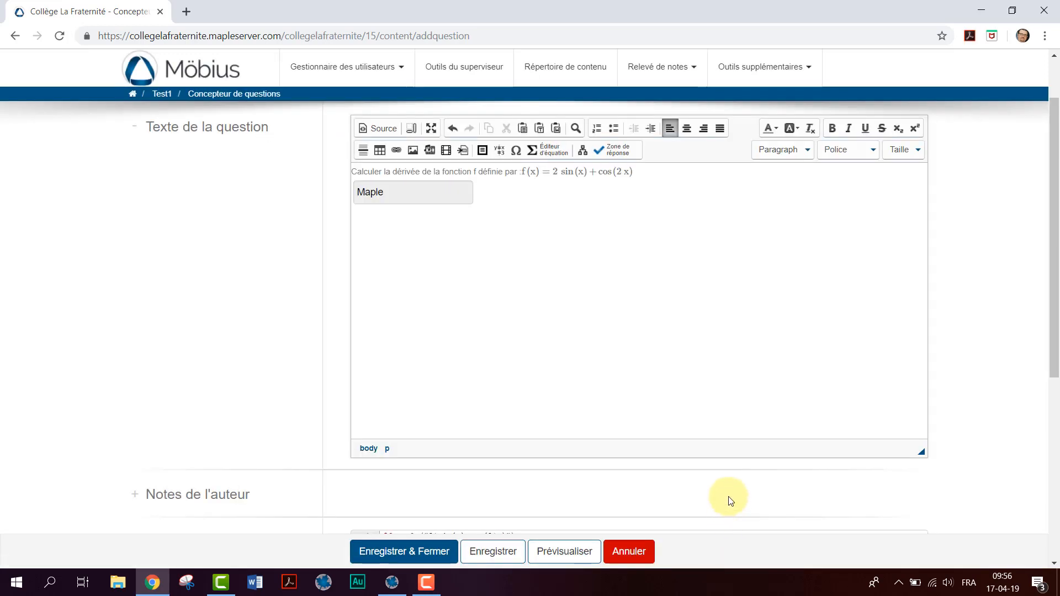
# Step: Refresh the algorithm's preview to check the variables f and sol, and save the question
pyautogui.scroll(-1, 695, 389)
pyautogui.scroll(-4, 695, 389)
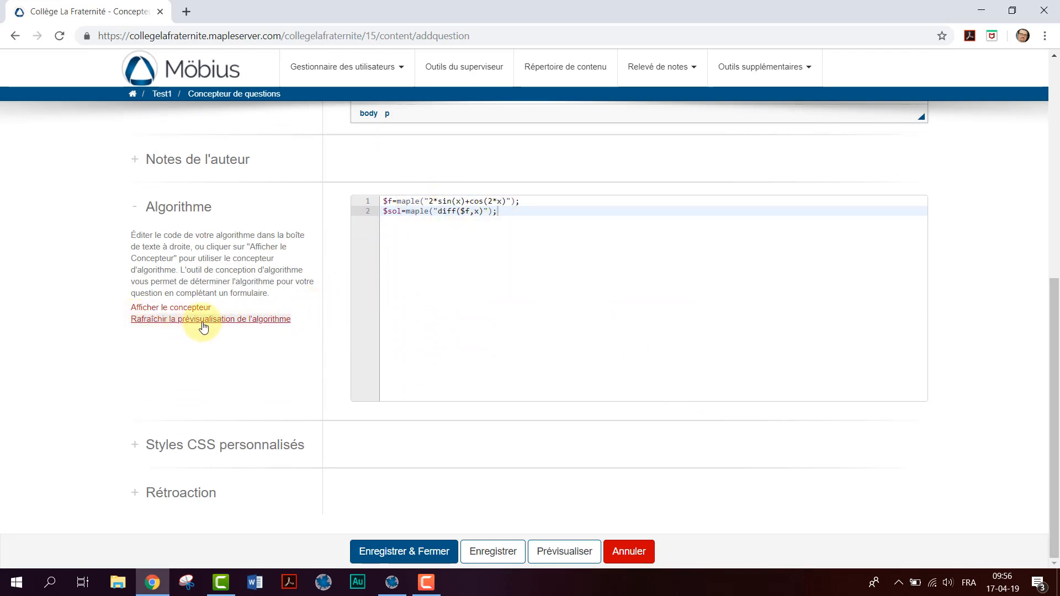
pyautogui.click(184, 323)
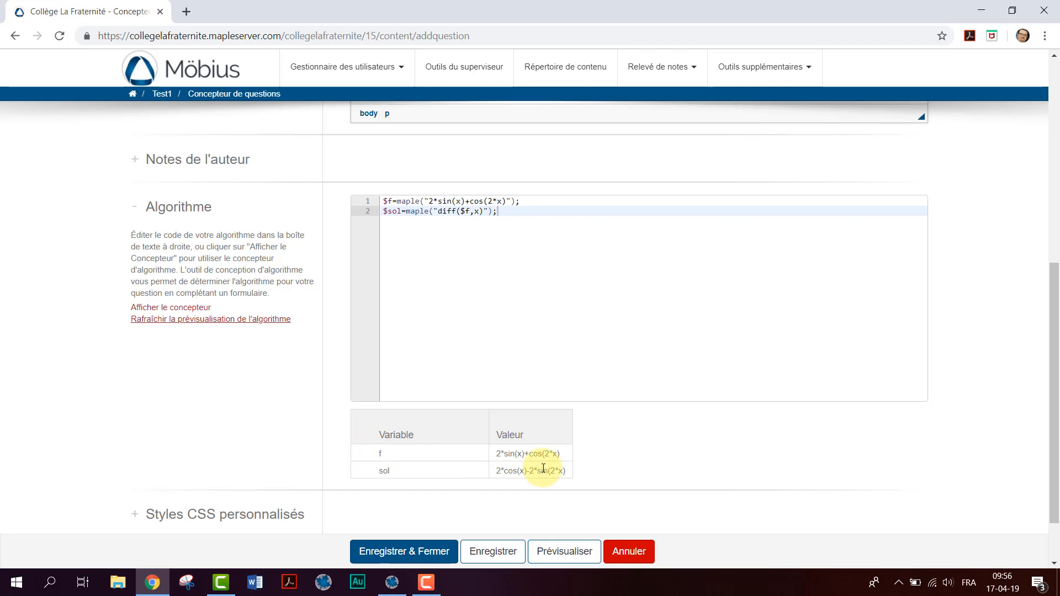
pyautogui.click(506, 555)
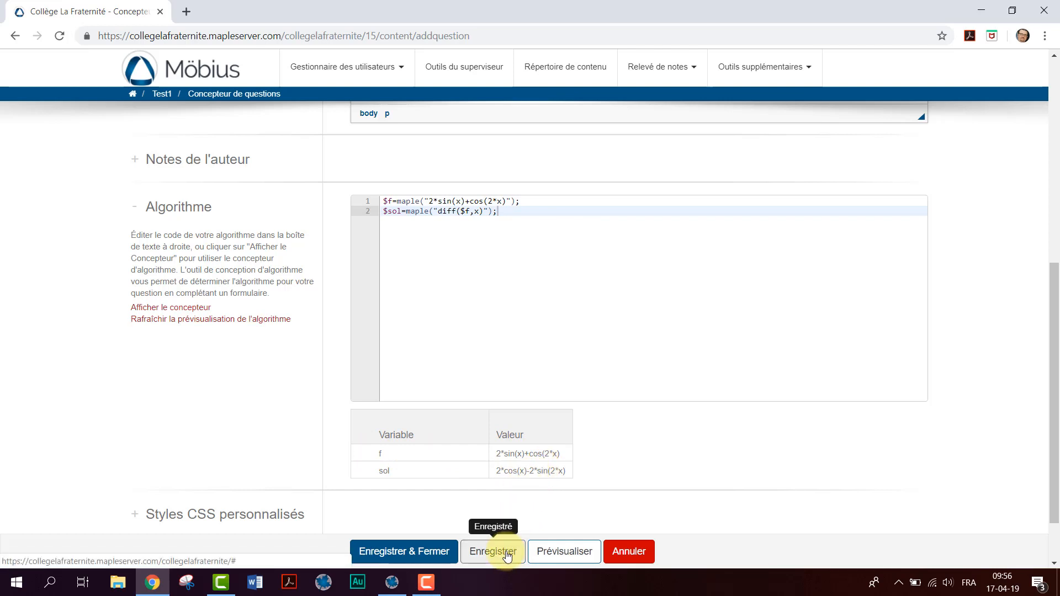
# Step: Preview the question in a maximized window, grade it without an answer to view the correct response, and close the preview
pyautogui.click(562, 557)
pyautogui.click(622, 11)
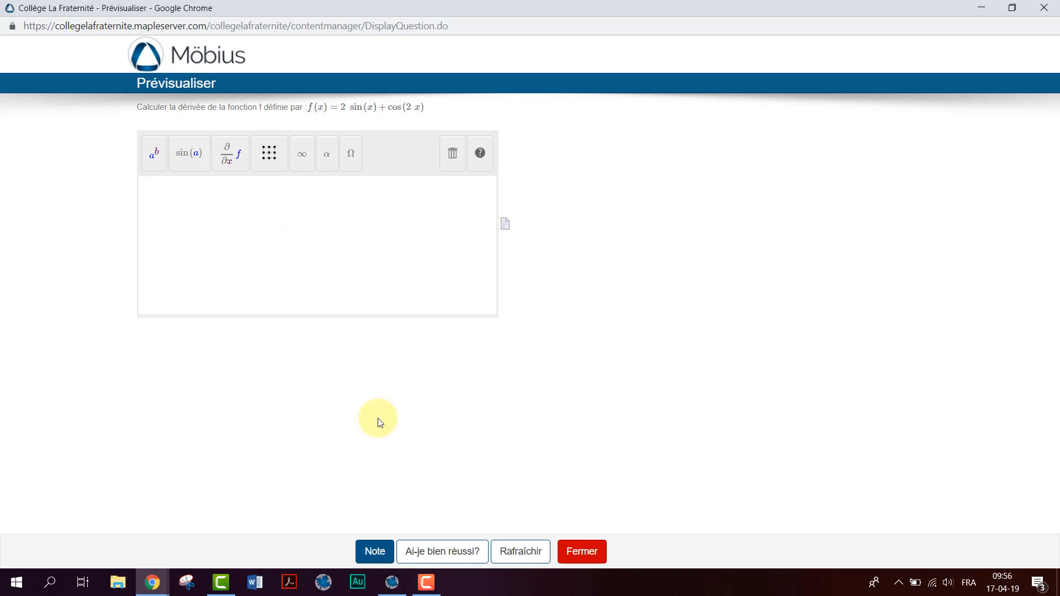
pyautogui.click(374, 552)
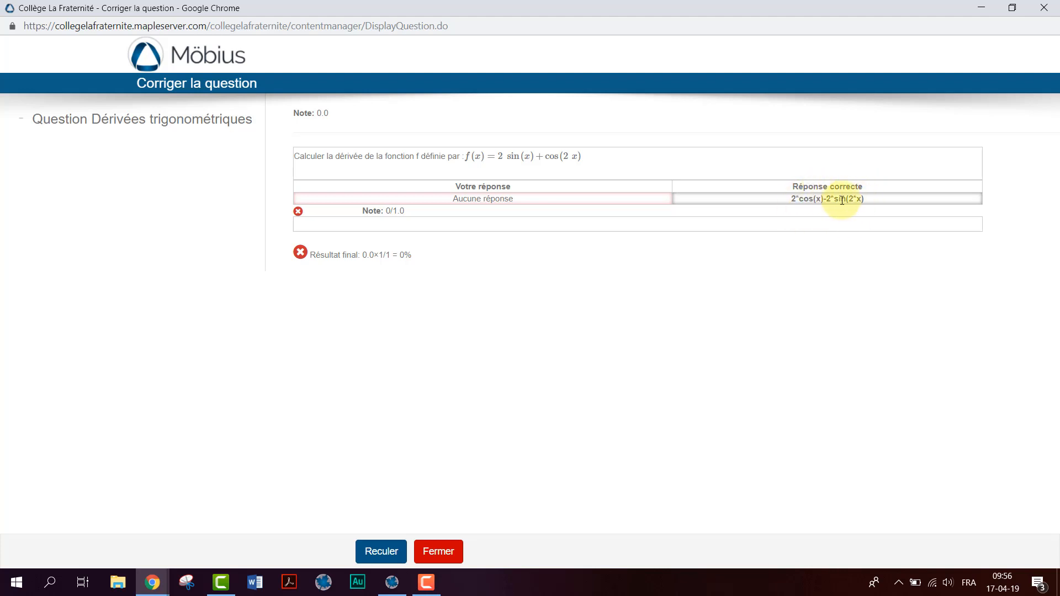
pyautogui.click(438, 551)
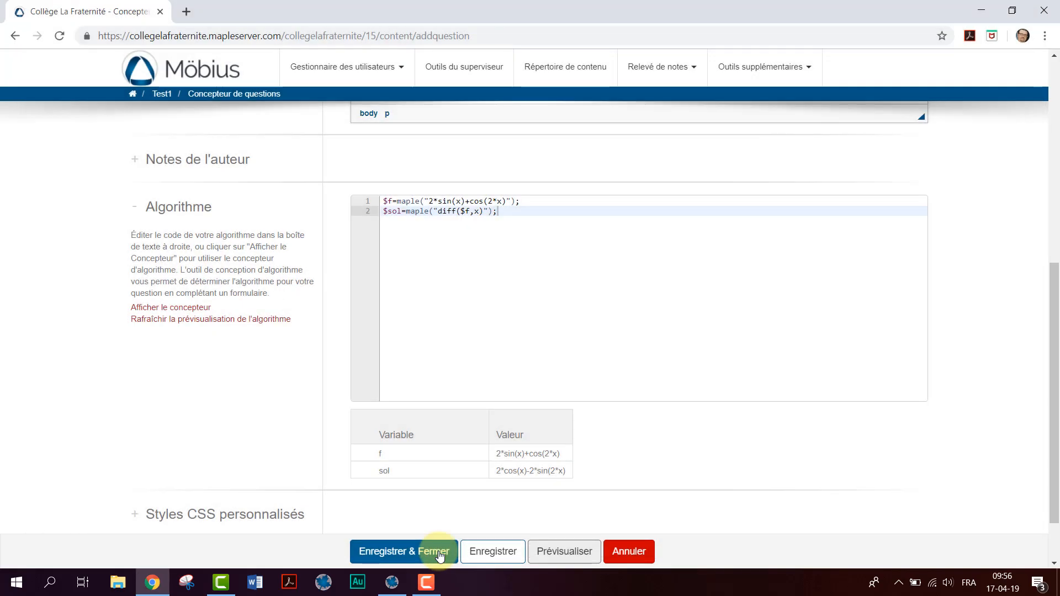
# Step: Preview the question again and check the answer 2 cos(x) − 2 sin(2 x)
pyautogui.click(557, 552)
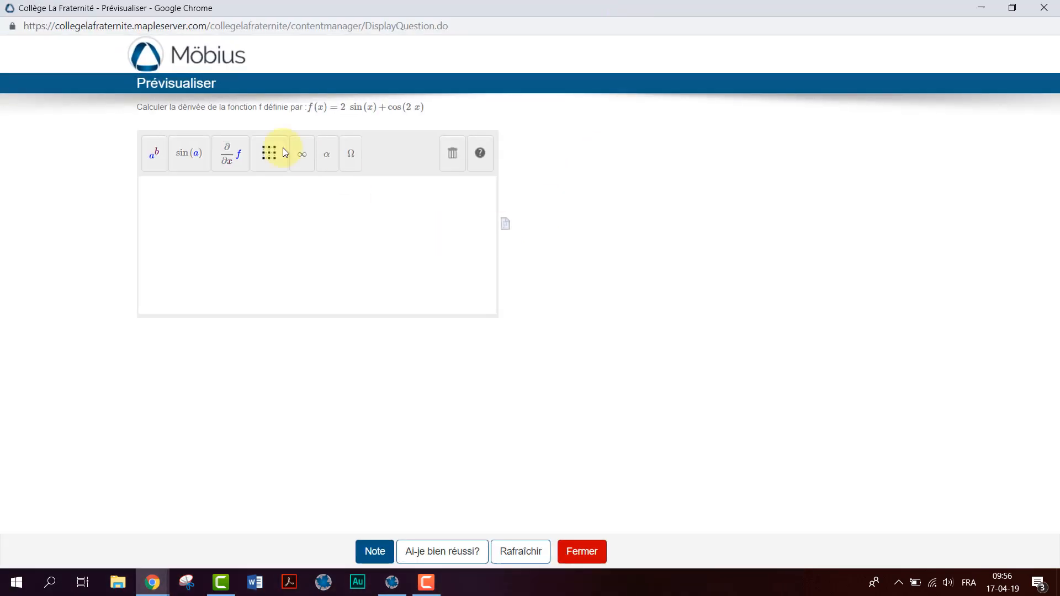
pyautogui.click(168, 198)
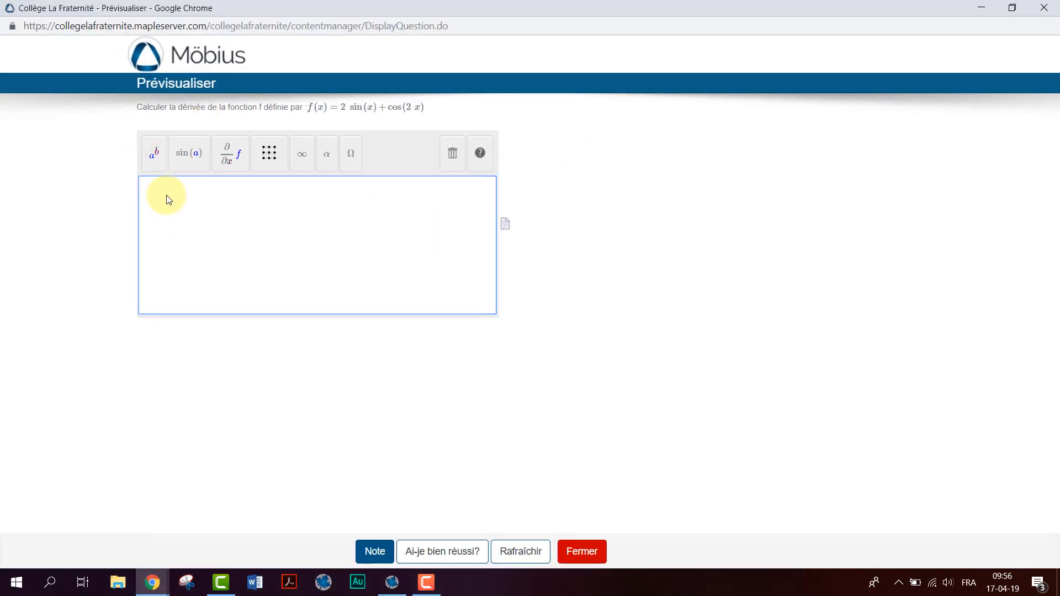
pyautogui.write('2 cos(x) - 2 sin(2 x)')
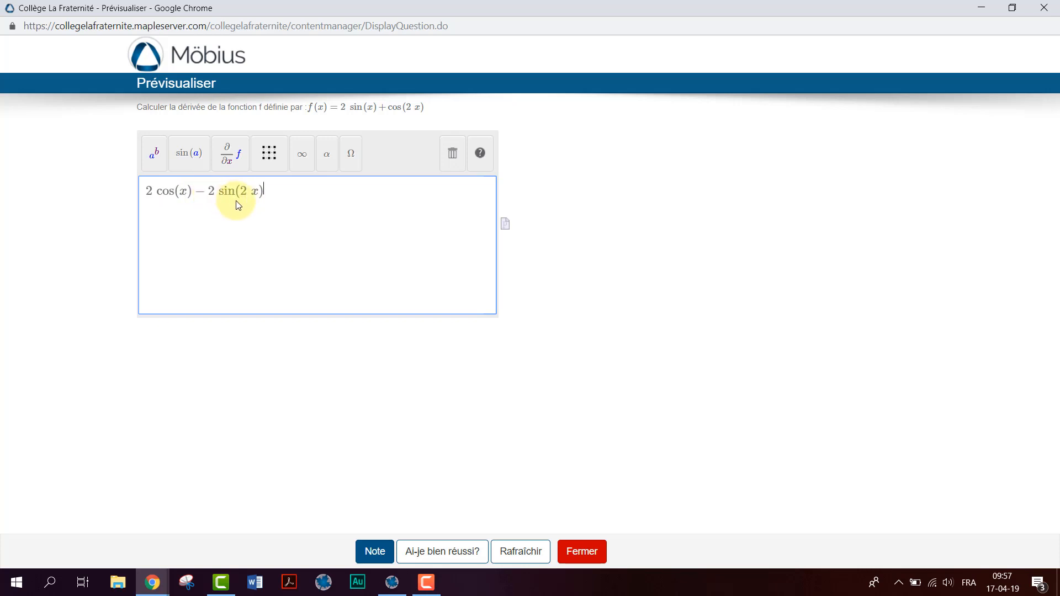
pyautogui.click(442, 552)
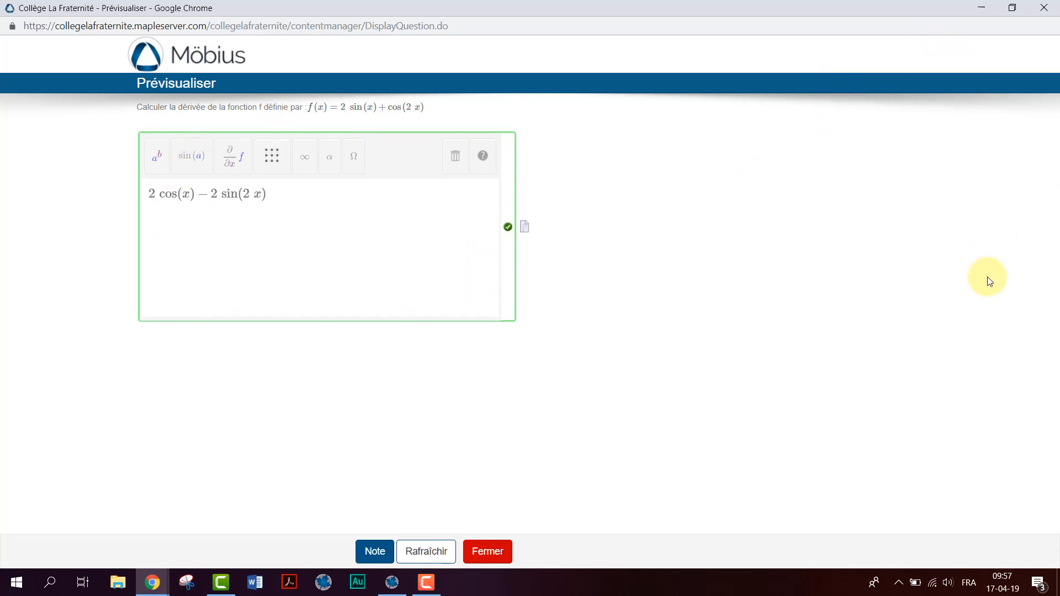
# Step: Switch to Maple to consult the table of duplication and half-arc trigonometric formulas, and return to Möbius
pyautogui.hotkey('alt', 'Tab')
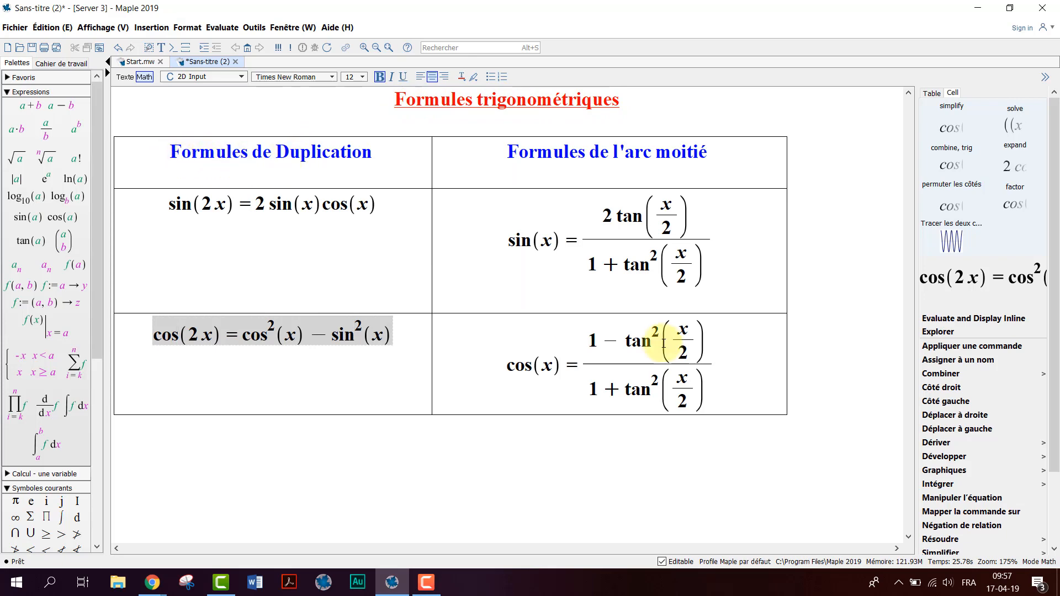
pyautogui.moveTo(928, 108)
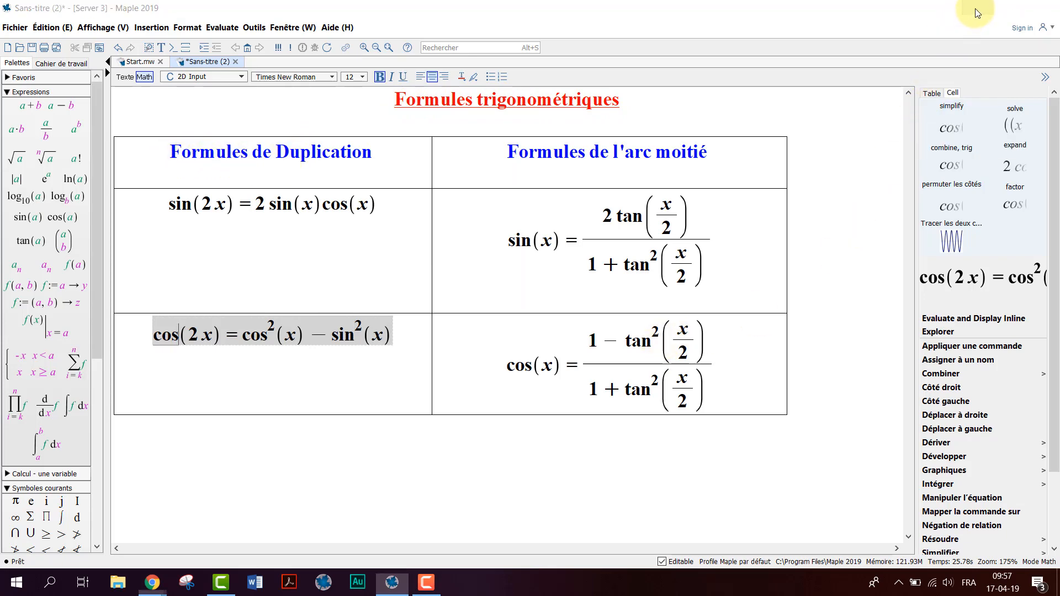
pyautogui.click(976, 10)
# Step: Check the equivalent answers 2 cos(x) − 4 sin(x)·cos(x) and 2·(cos(x) − 2 sin(x)·cos(x)) in the question preview
pyautogui.click(565, 551)
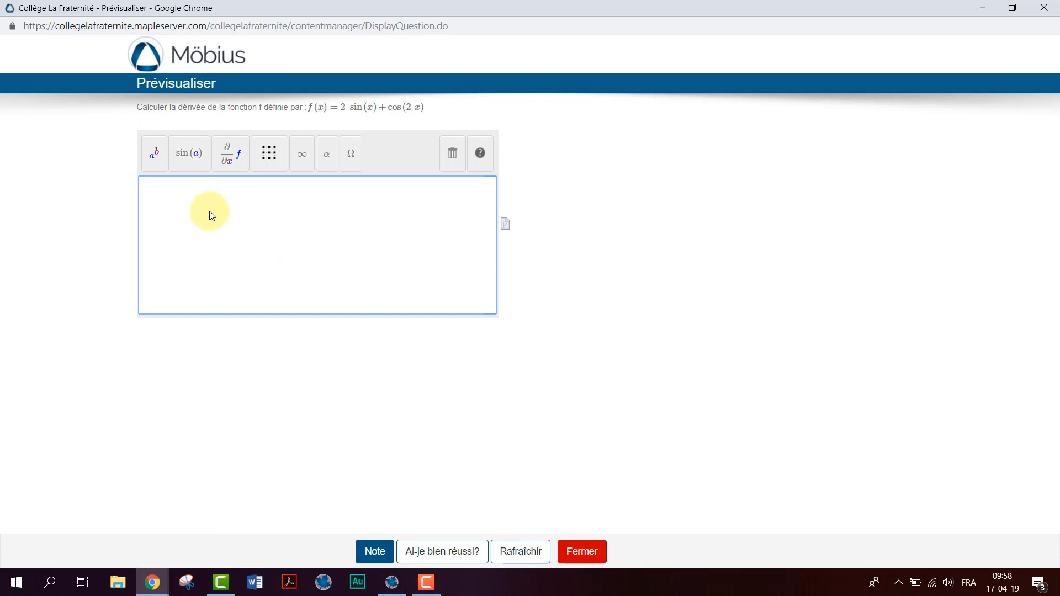
pyautogui.write('2 cos(x) − 4 sin(x) · cos(x)')
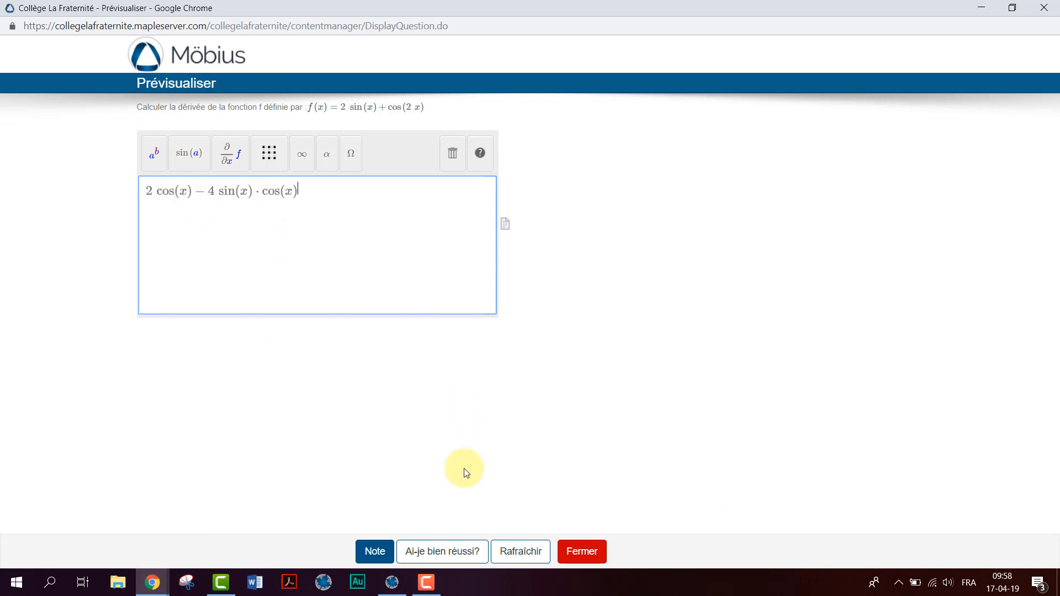
pyautogui.click(454, 554)
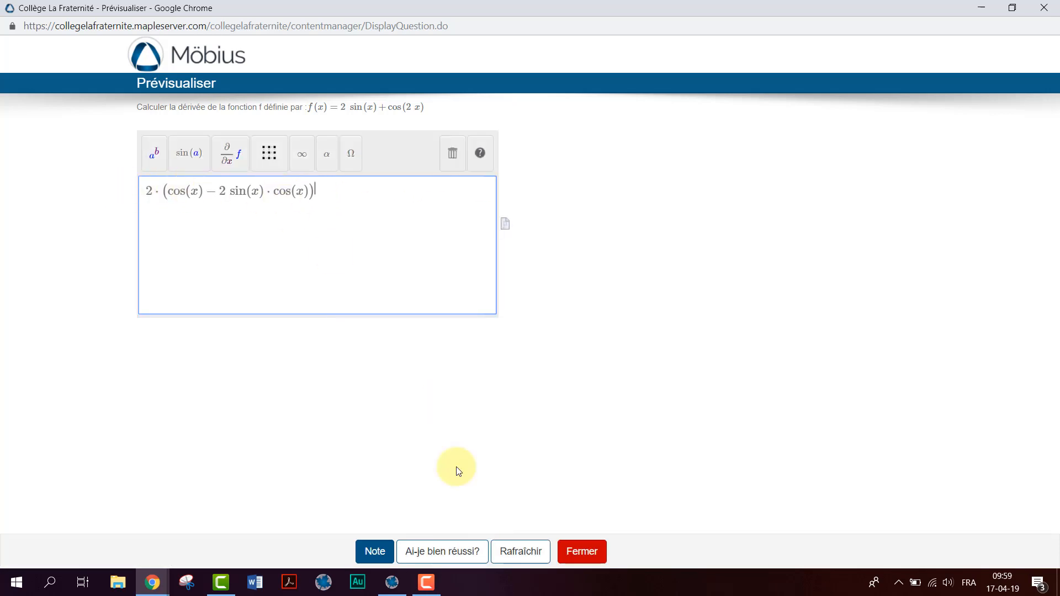
pyautogui.click(459, 554)
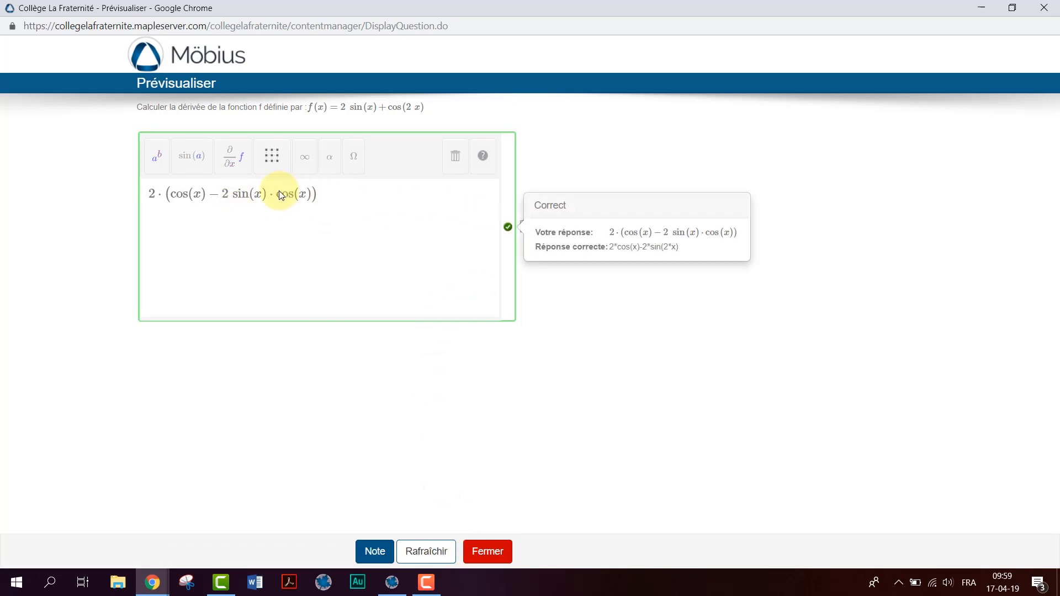
# Step: Refresh the preview and check the answer 2 cos²(x/2) − 2 sin²(x/2) − 2 sin(2 x)
pyautogui.click(428, 554)
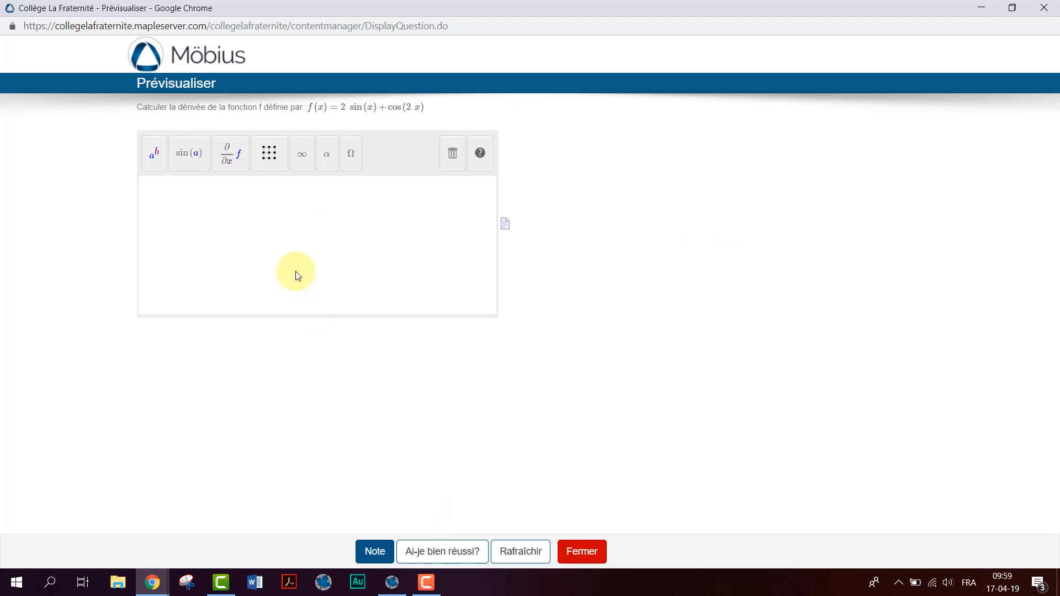
pyautogui.click(225, 203)
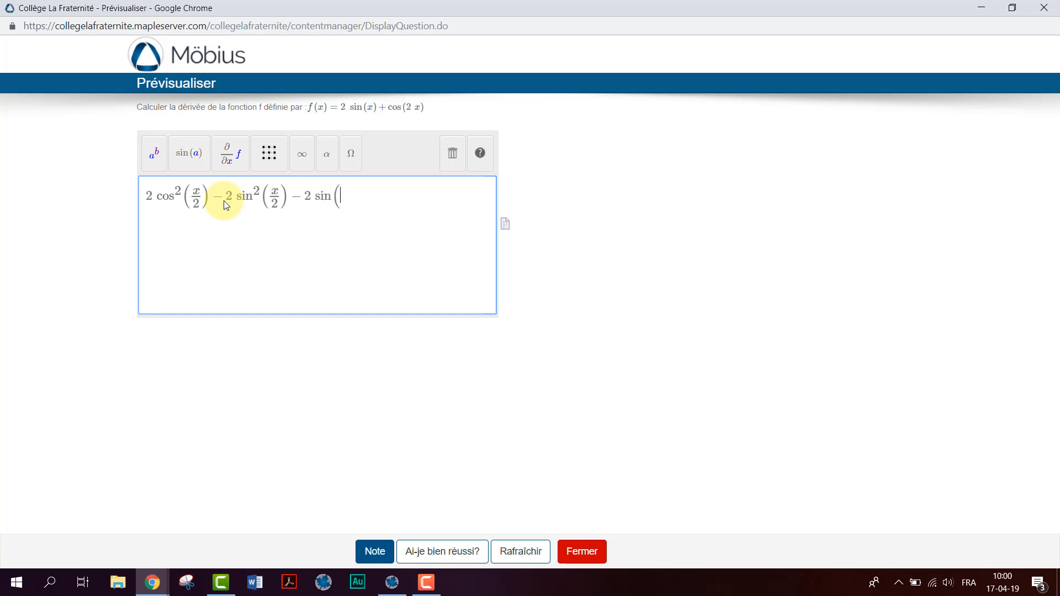
pyautogui.write('2x)')
pyautogui.click(448, 551)
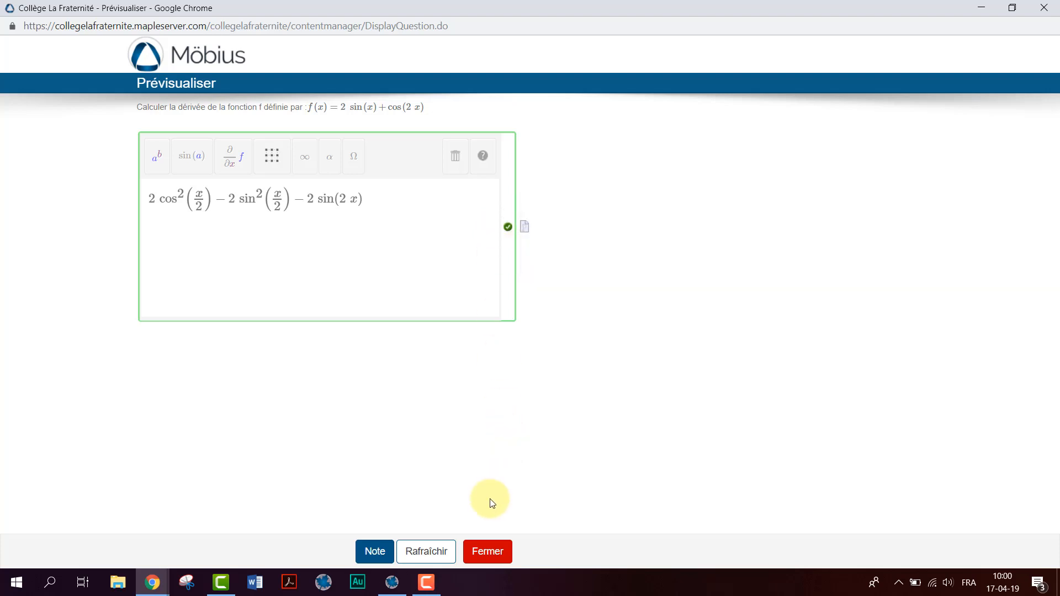
# Step: Check the answer 2·((1−tan²(x/2))/(1+tan²(x/2))) − 2 sin(2 x), and again with 2·(2 tan(x)/(1+tan²(x))) as the second term
pyautogui.click(426, 552)
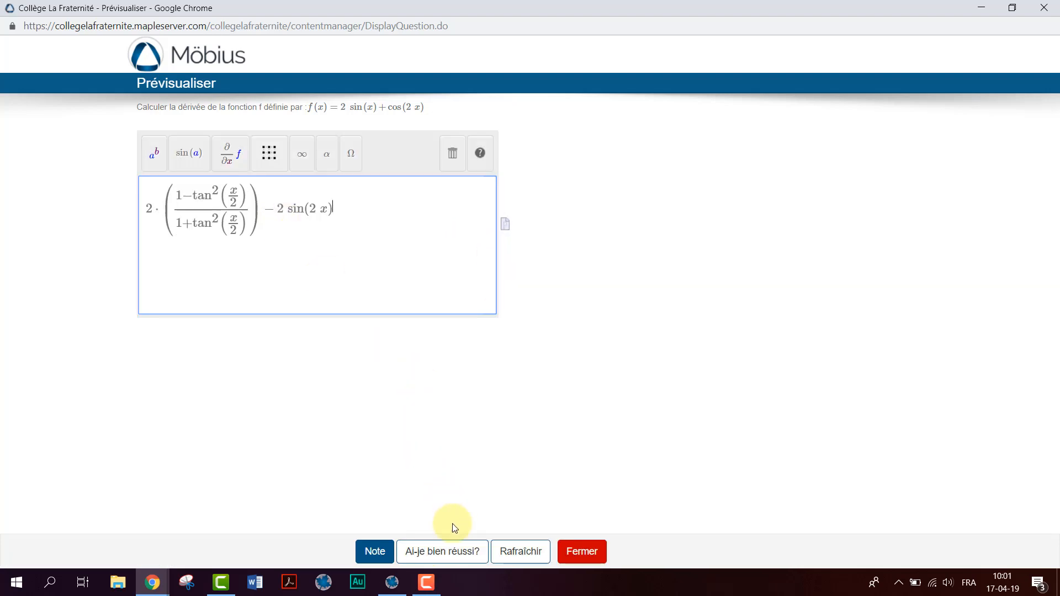
pyautogui.click(458, 562)
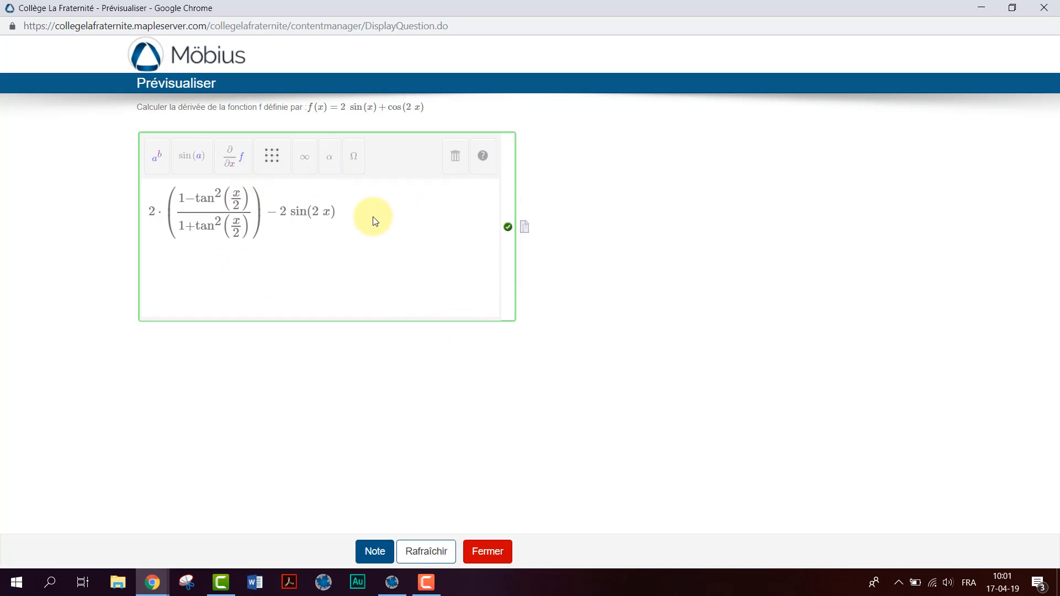
pyautogui.click(422, 555)
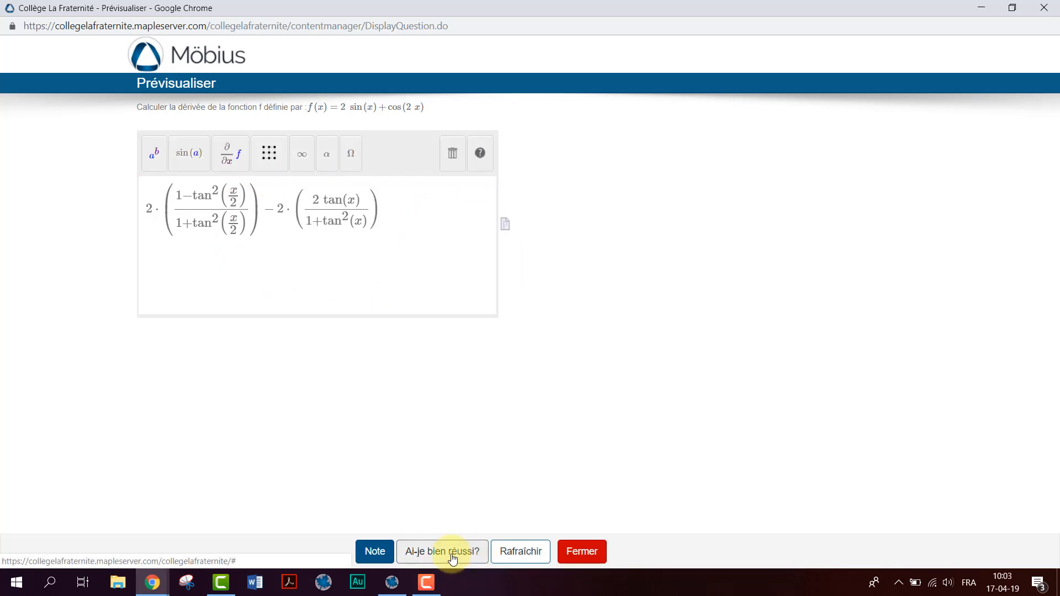
pyautogui.click(452, 552)
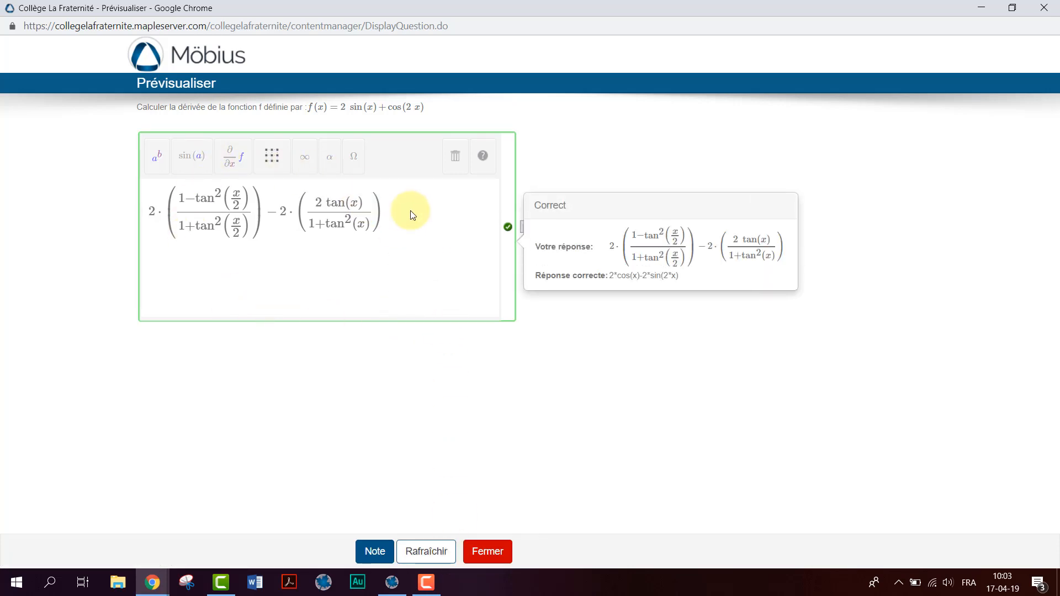
# Step: Close the preview and save and close the question
pyautogui.click(477, 553)
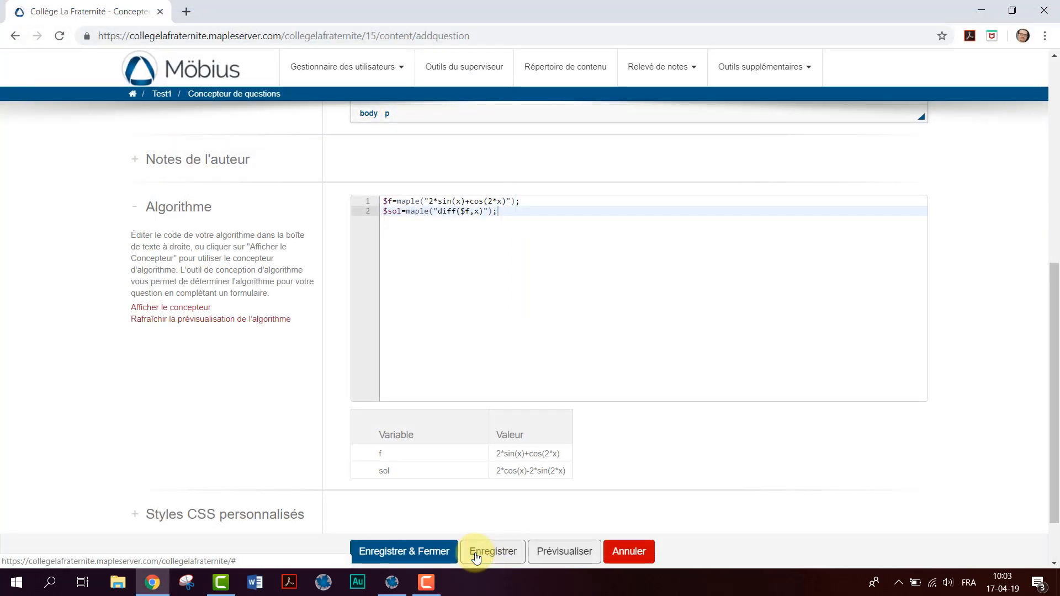
pyautogui.click(392, 551)
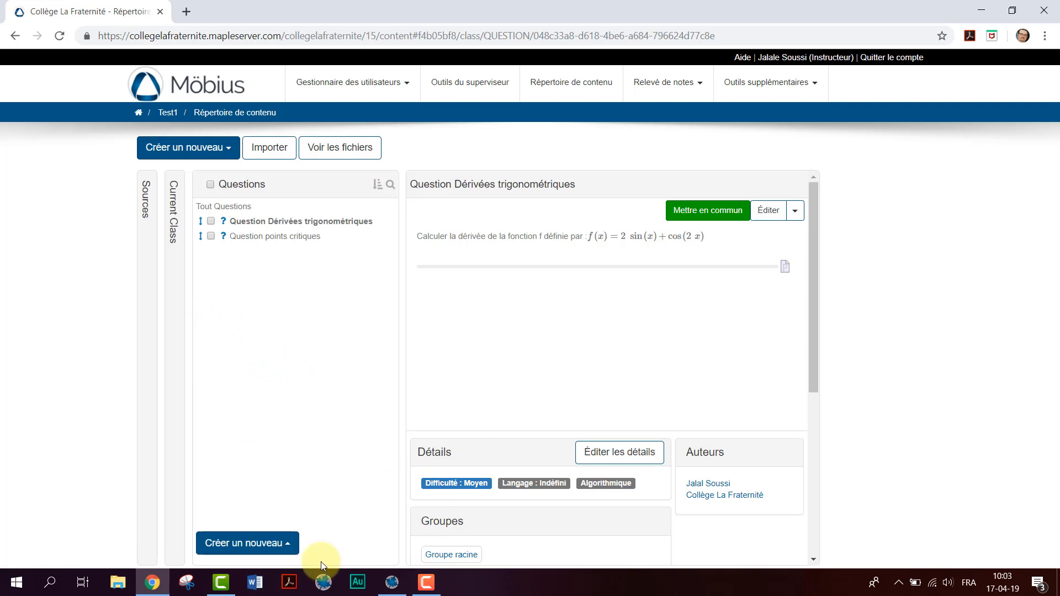
# Step: Select Question Dérivées trigonométriques in the content repository and export it
pyautogui.click(211, 221)
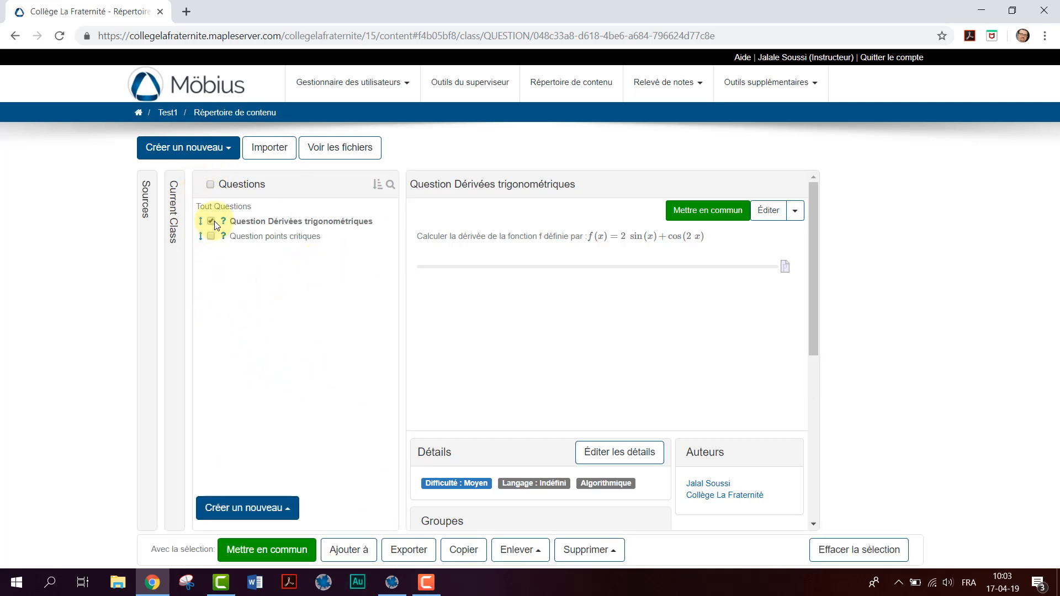
pyautogui.click(313, 221)
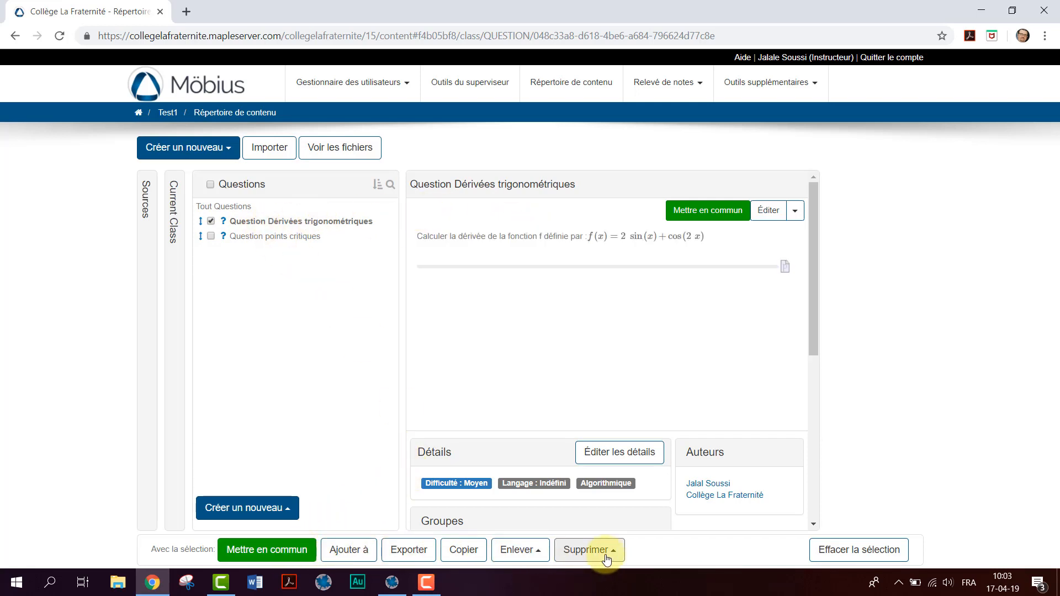
pyautogui.click(405, 552)
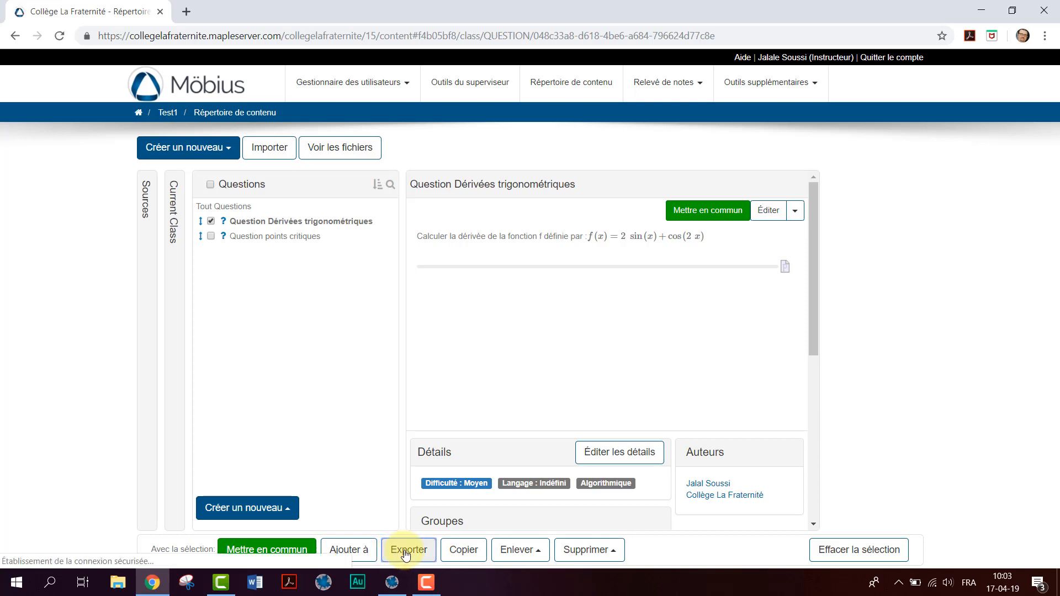